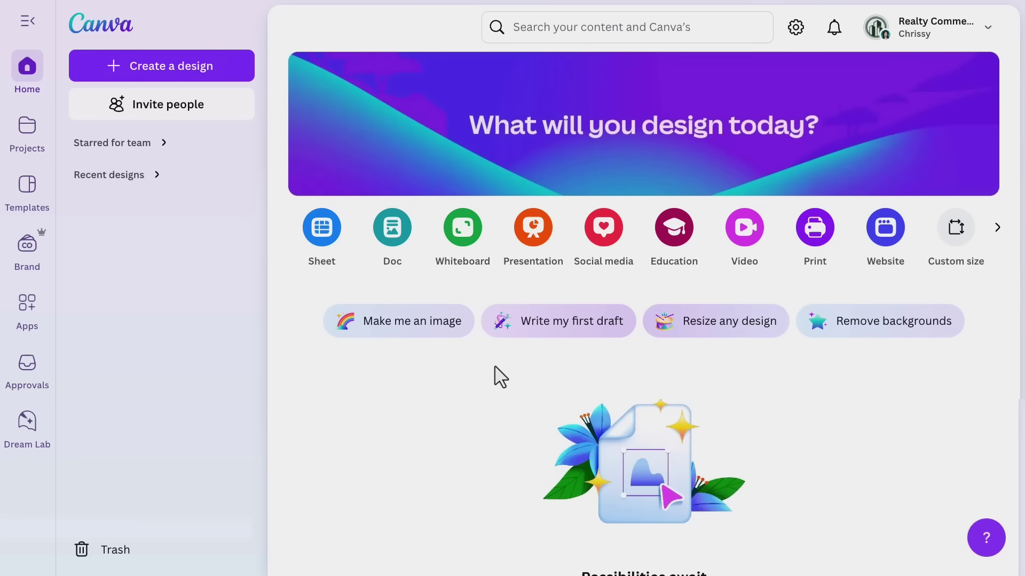
Start a new blank presentation and open the Design templates panel.
left_click(536, 235)
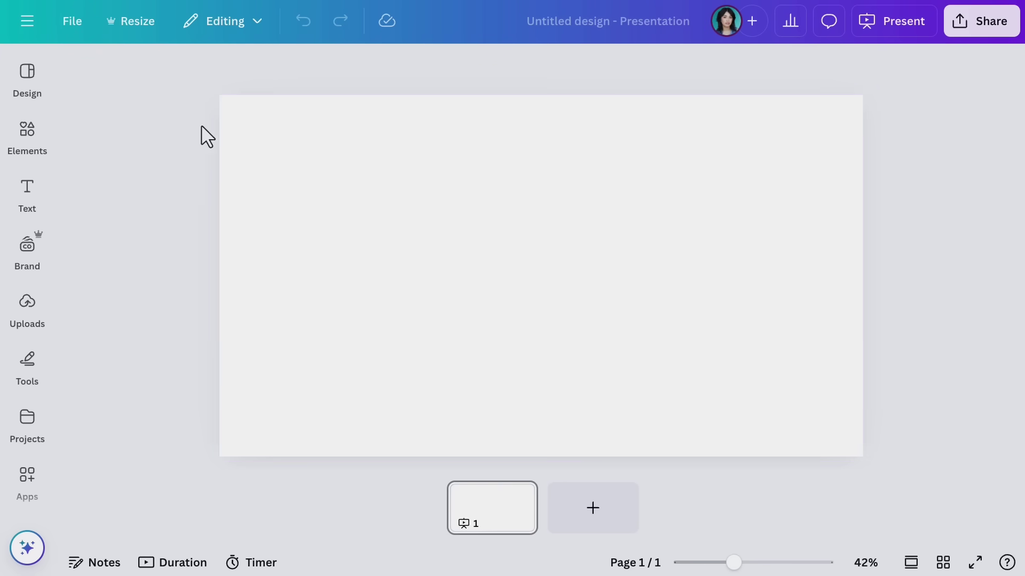
left_click(29, 82)
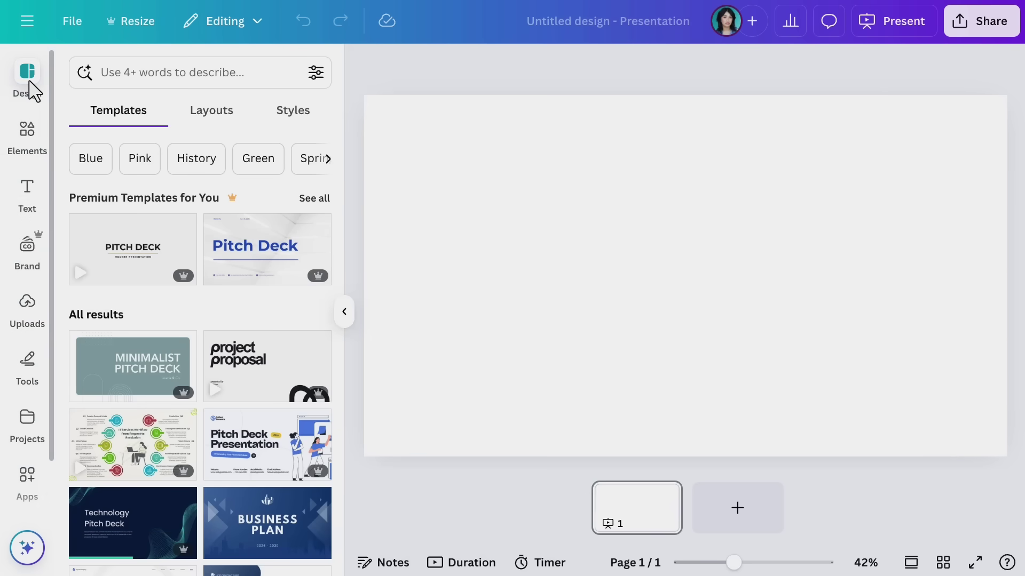
scroll(204, 312, "down", 10)
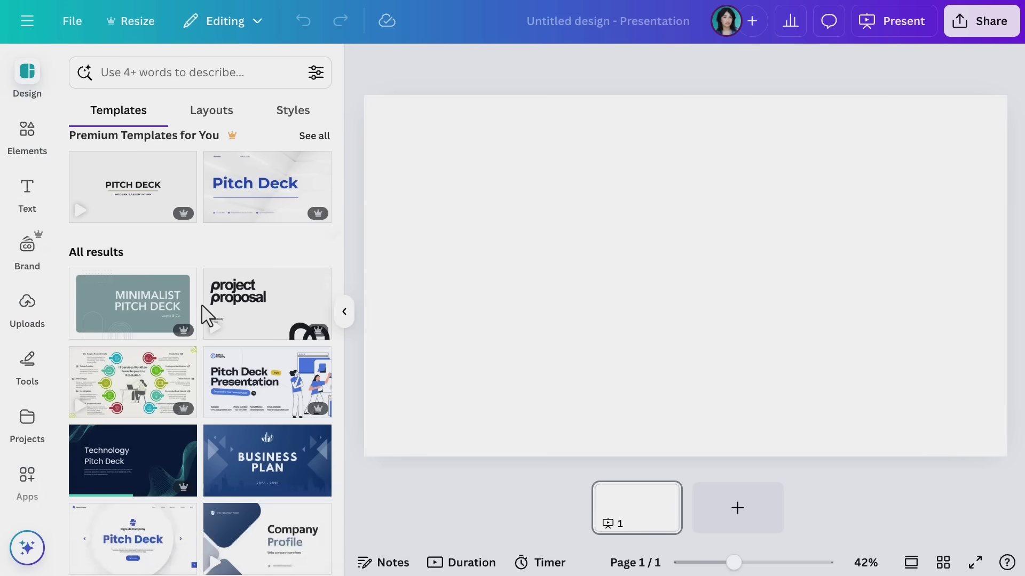
scroll(207, 315, "down", 8)
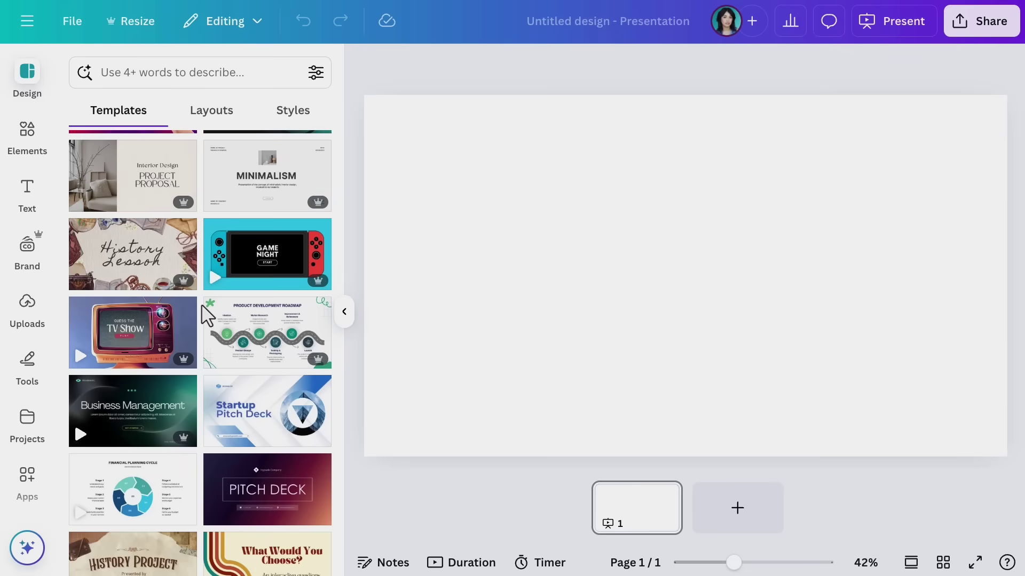
Search templates for 'pitch deck' and open the 19-page Pitch Deck Presentation template.
left_click(195, 74)
type("pi")
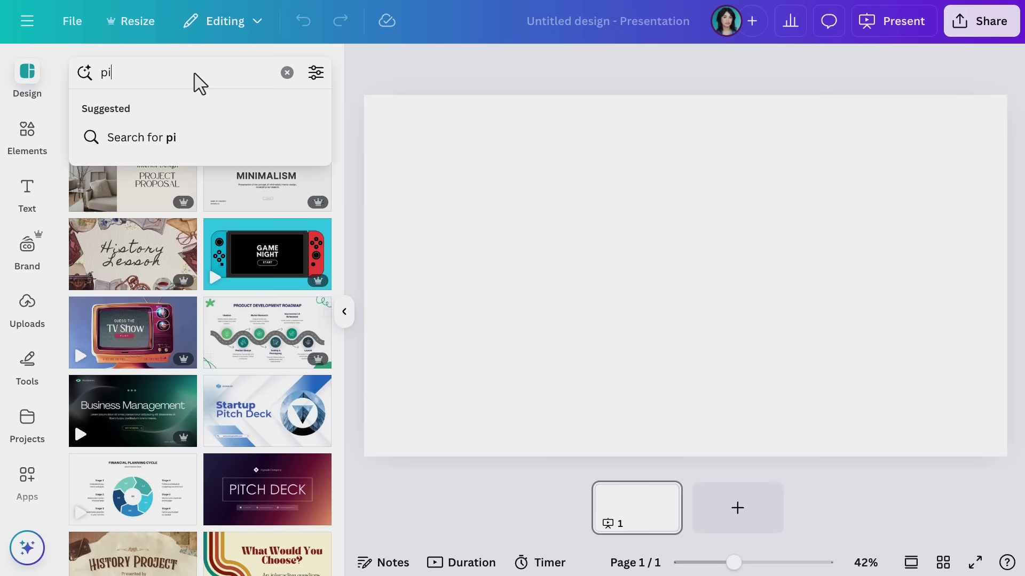
type("tch deck")
key("Return")
scroll(203, 240, "down", 8)
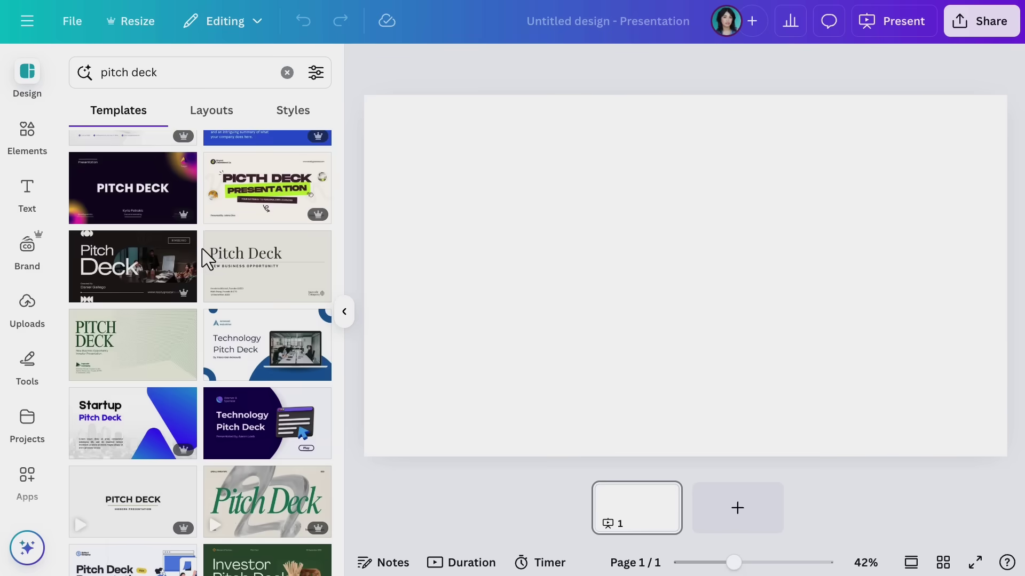
scroll(208, 260, "down", 10)
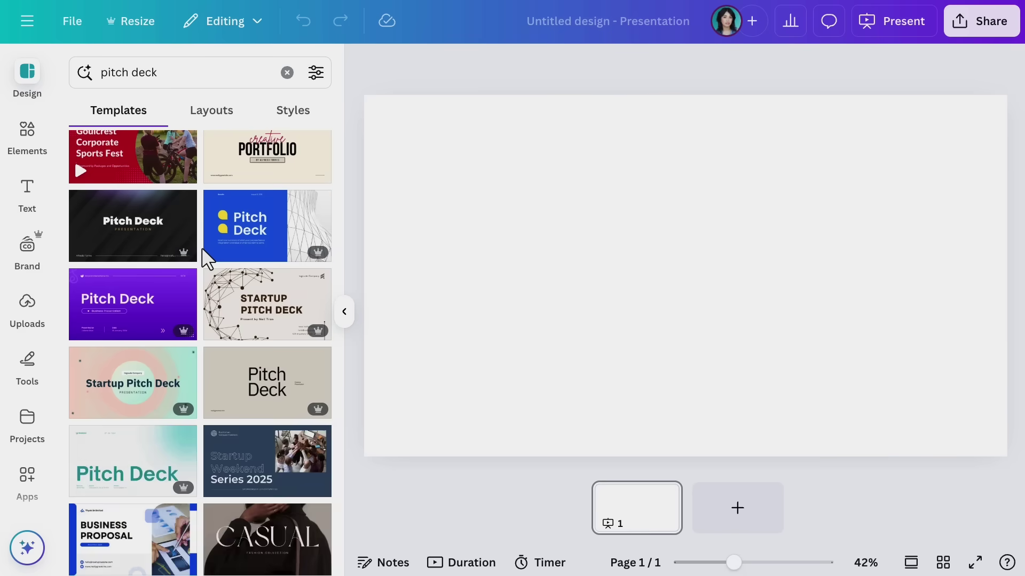
scroll(208, 260, "down", 10)
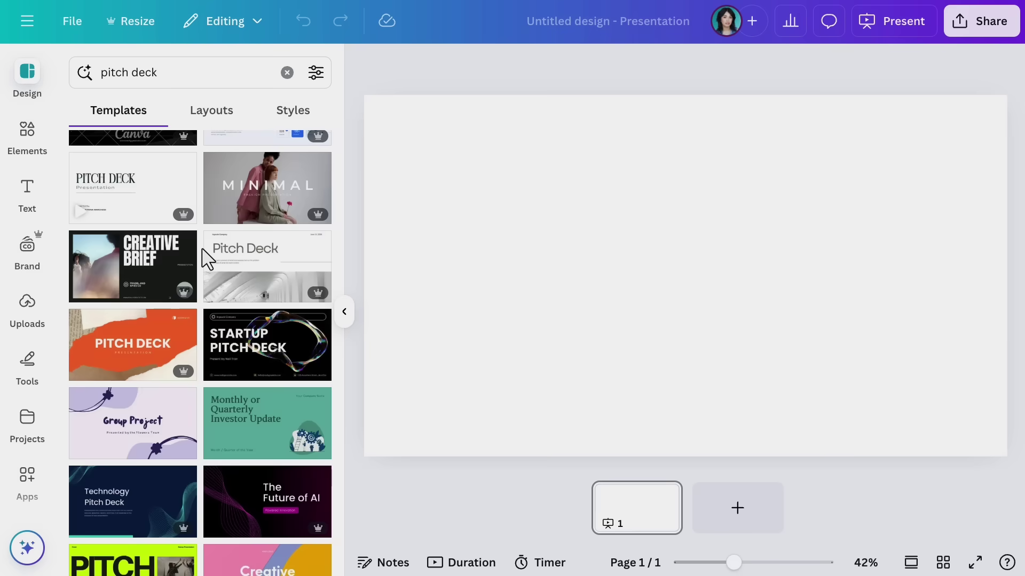
scroll(203, 250, "down", 10)
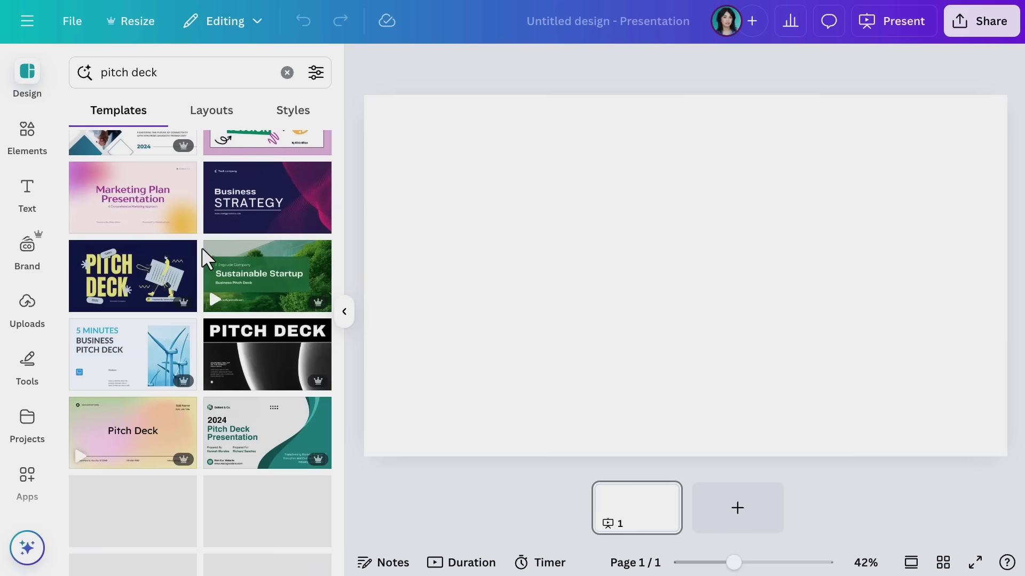
scroll(202, 248, "down", 10)
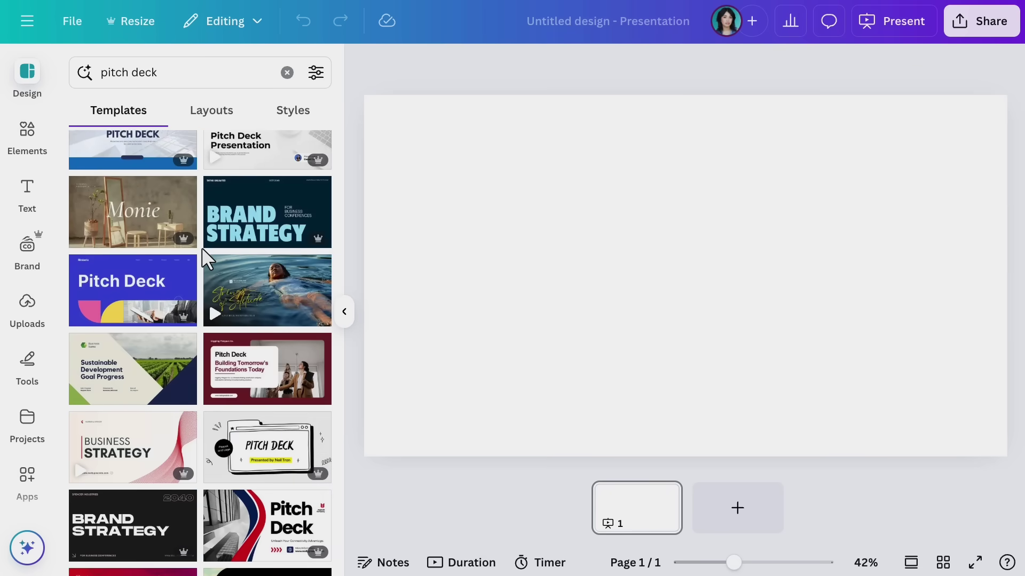
scroll(201, 248, "down", 1)
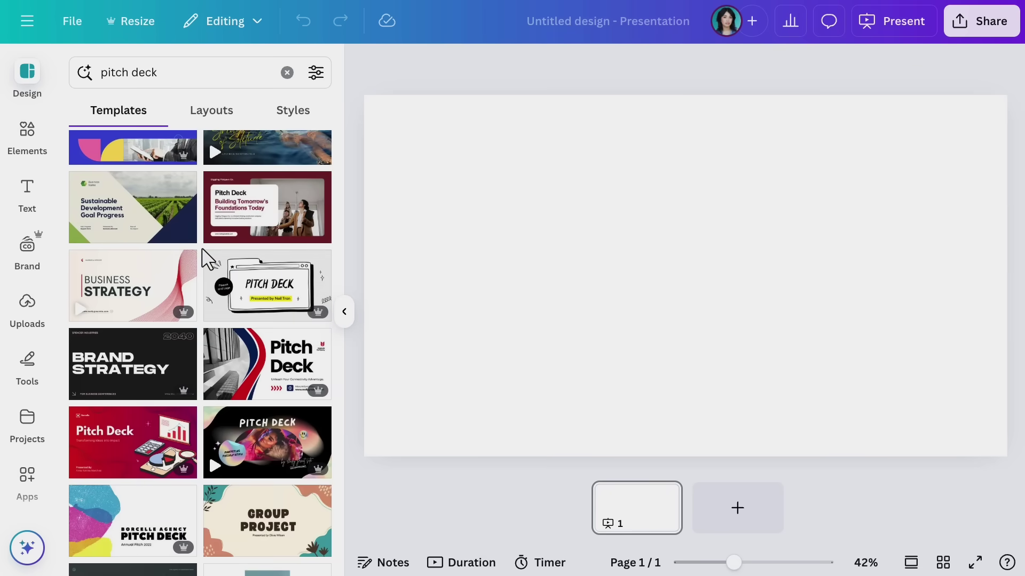
scroll(208, 259, "down", 4)
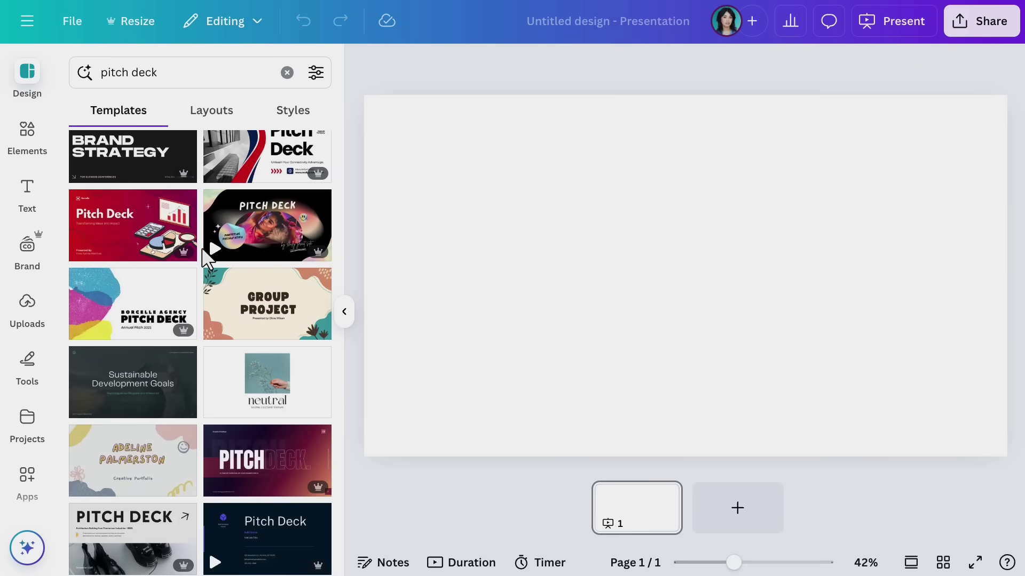
scroll(201, 249, "down", 5)
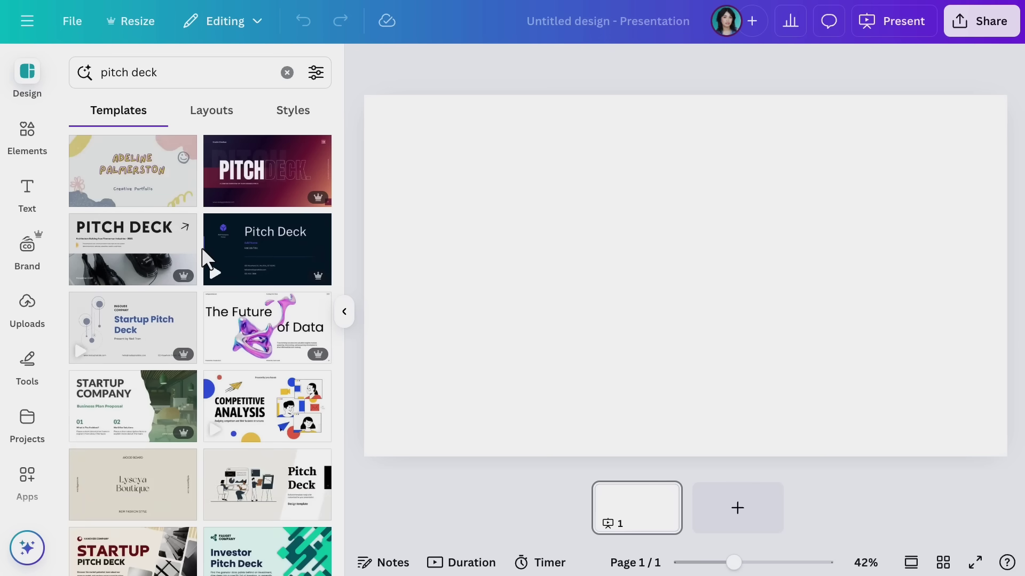
left_click(258, 232)
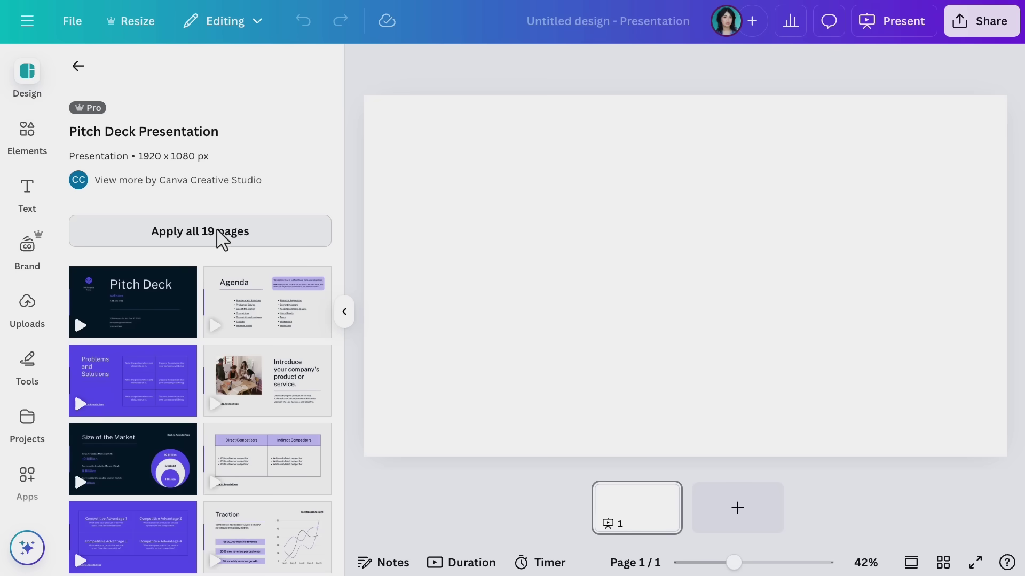
Apply all 19 Pitch Deck Presentation pages, then hide the side panel and clear the selection.
left_click(223, 240)
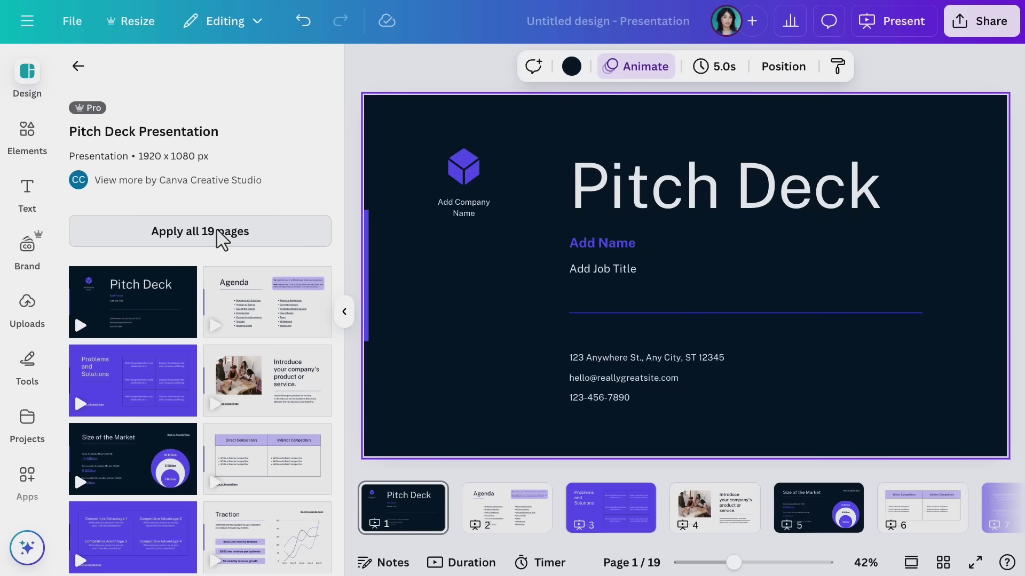
left_click(344, 311)
left_click(166, 319)
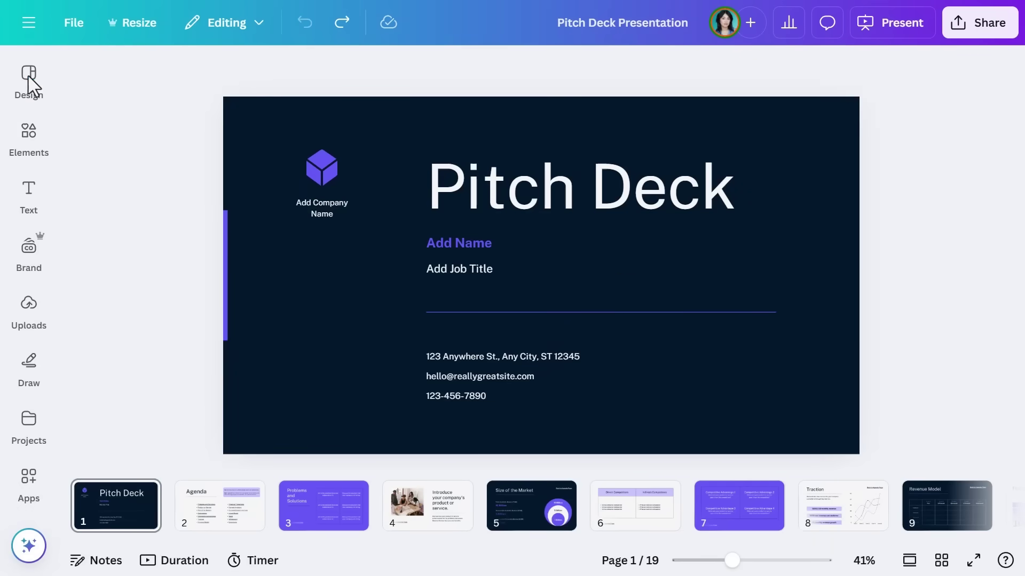
Search templates for 'pitch deck for a real estate company'.
left_click(28, 80)
left_click(144, 82)
type("pitch deck for a real estate company")
key("Return")
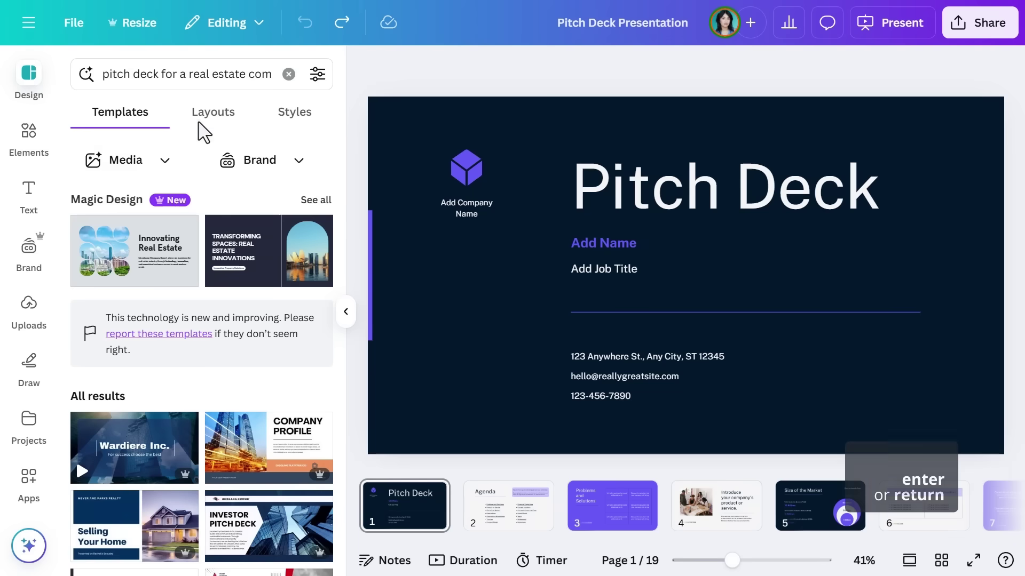
Upload the Realty Commercial image for Magic Design and apply the 7-page Welcome to Our Presentation template.
left_click(161, 162)
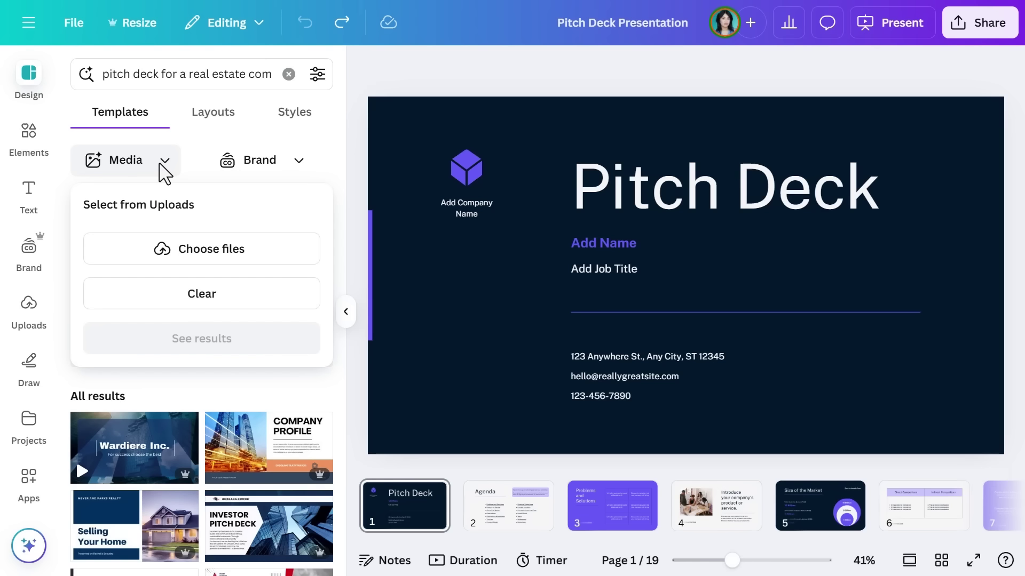
left_click(194, 255)
double_click(149, 130)
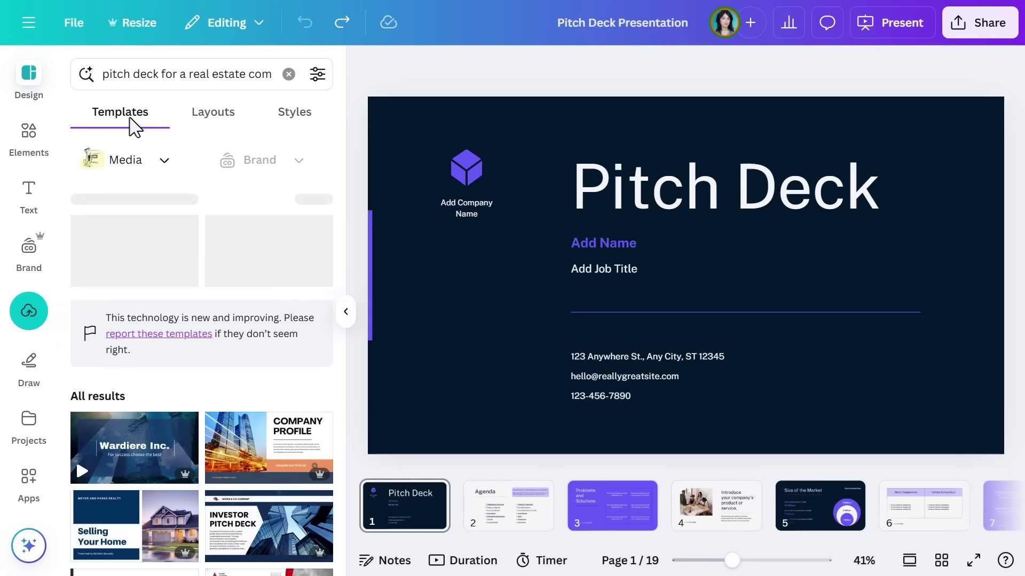
left_click(316, 200)
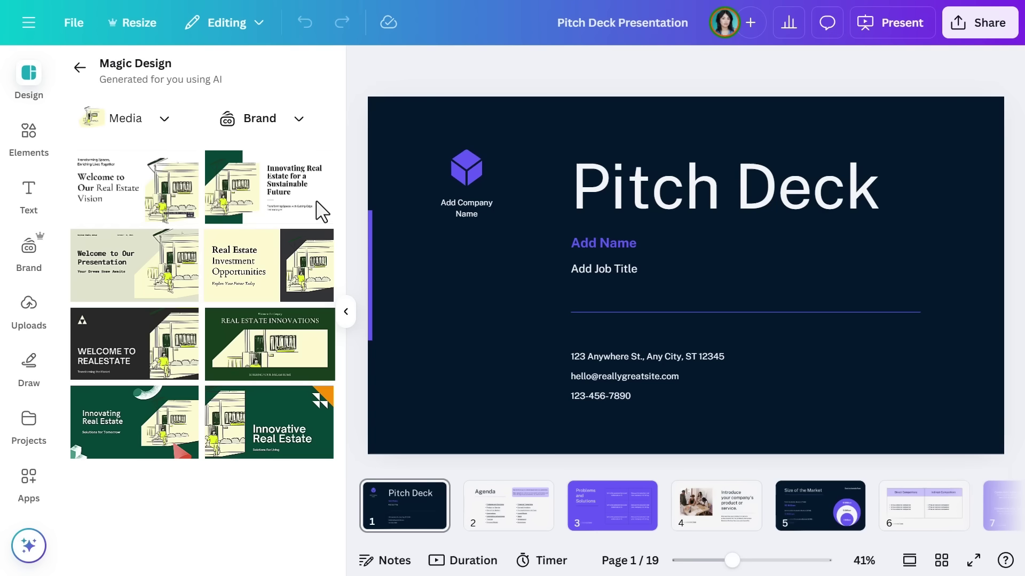
left_click(153, 279)
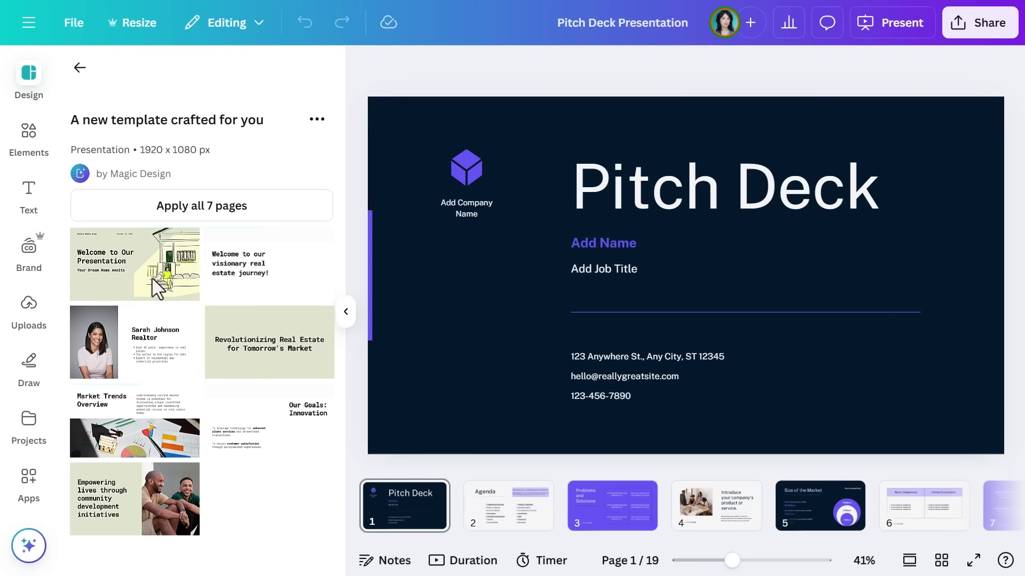
left_click(202, 210)
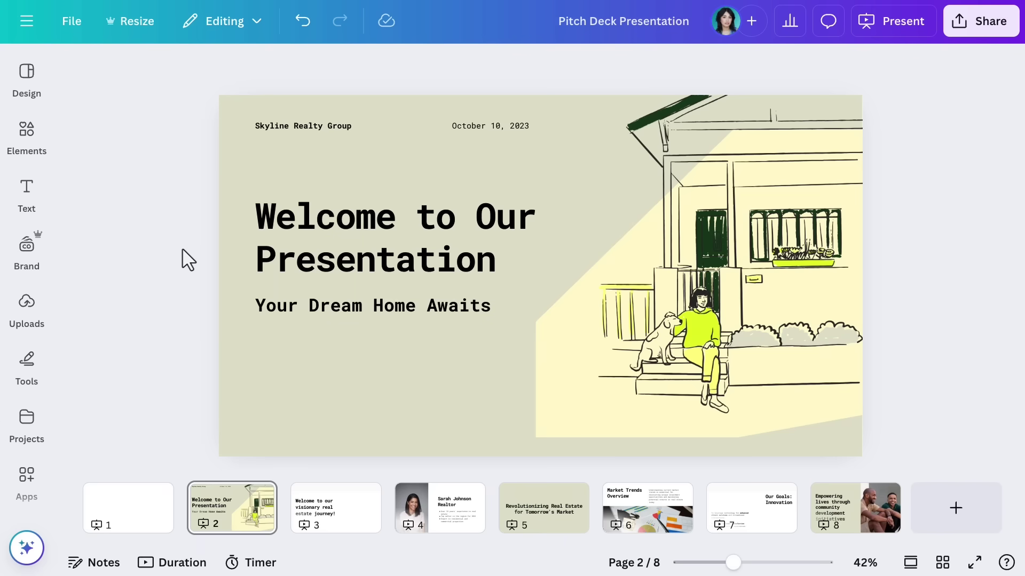
Retitle the cover 'Exploring Your Next Property Investment', date it '13 September, 2030', and shrink the logo.
left_click(339, 225)
type("Exploring Your Next Property")
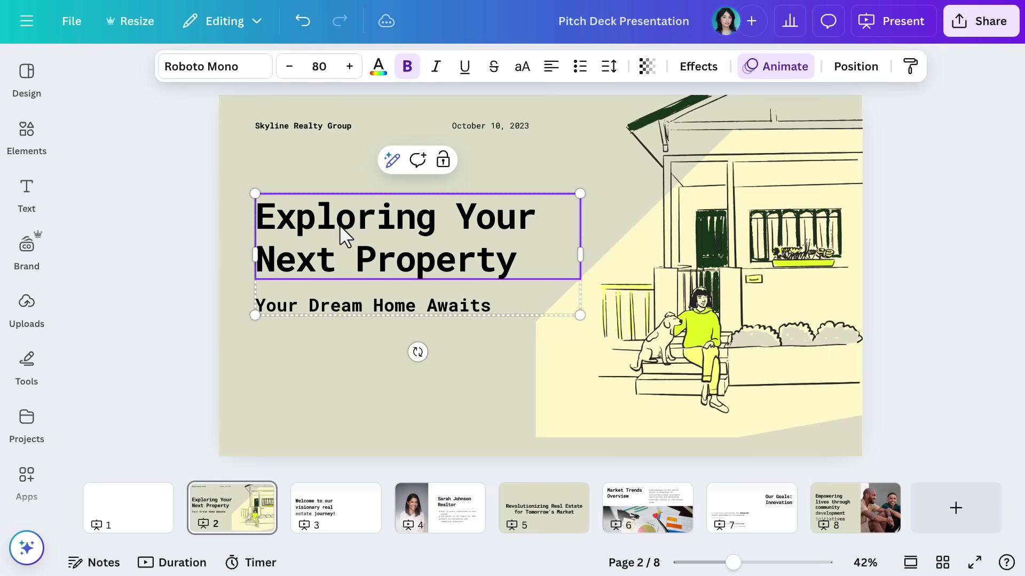
type(" Investment")
double_click(492, 126)
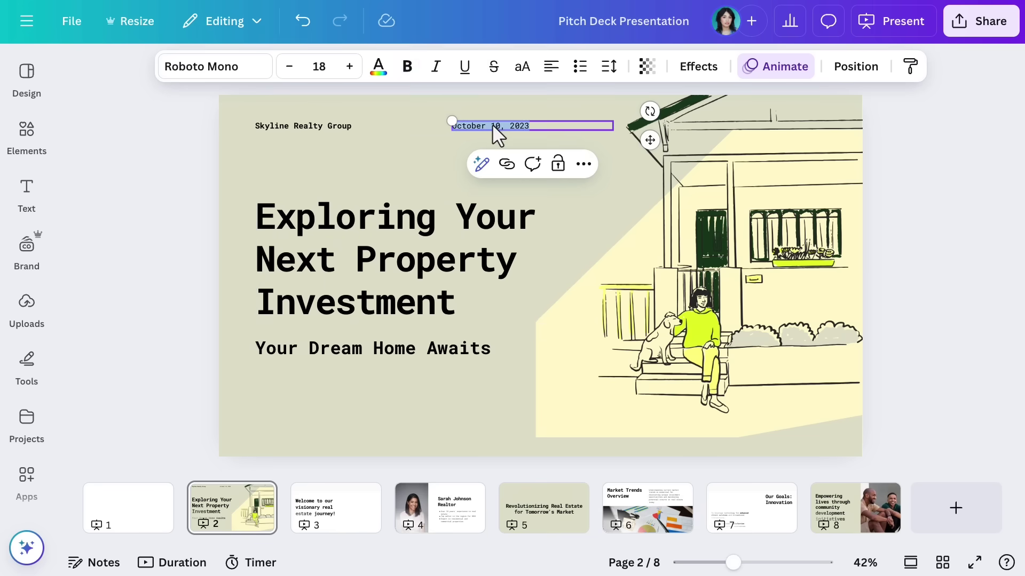
type("13 September, 2030")
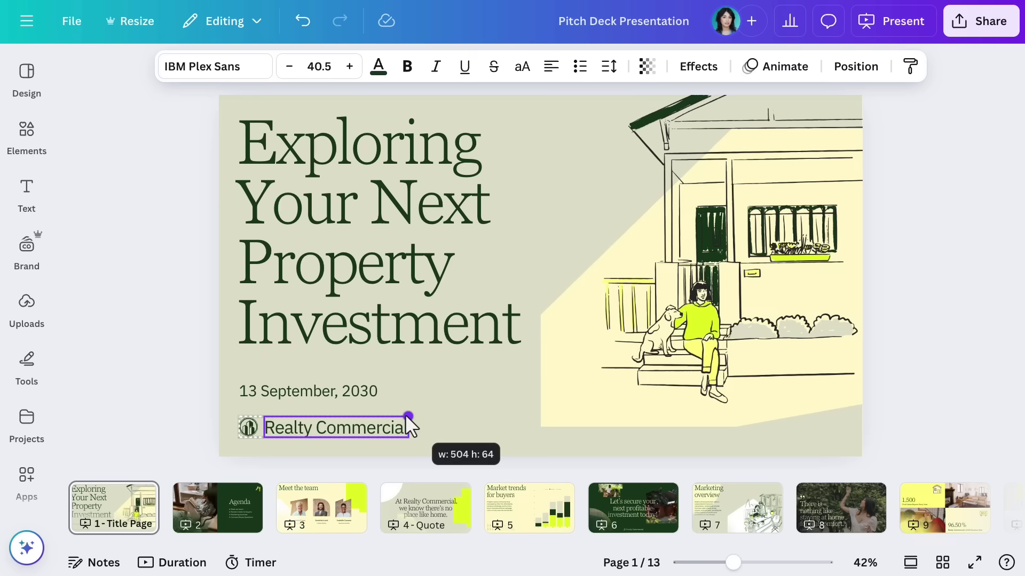
left_click_drag(405, 414, 354, 422)
left_click(171, 279)
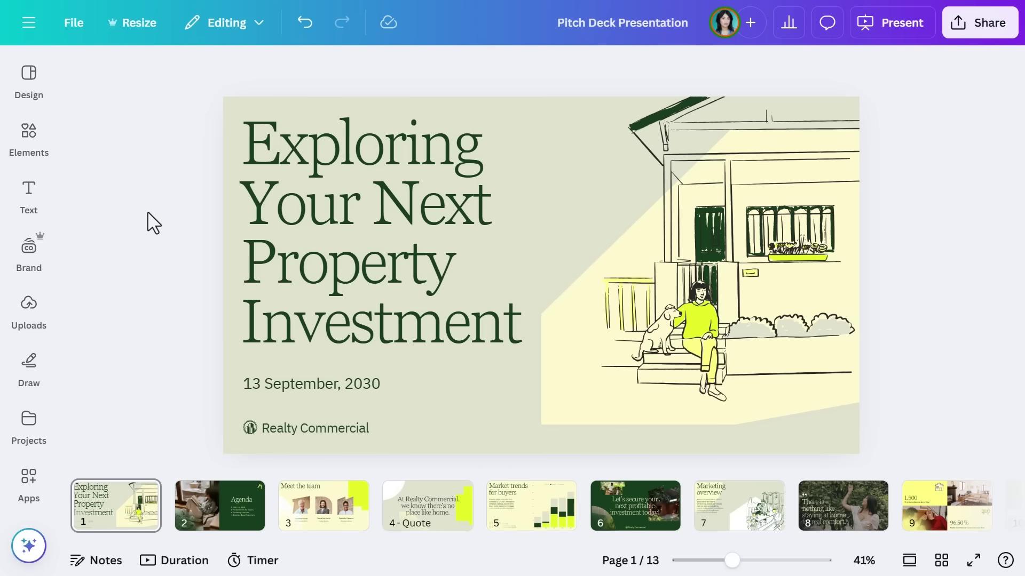
Add a blank page and duplicate the cover, retyping the copy's title as 'Your Next H'.
left_click(176, 504)
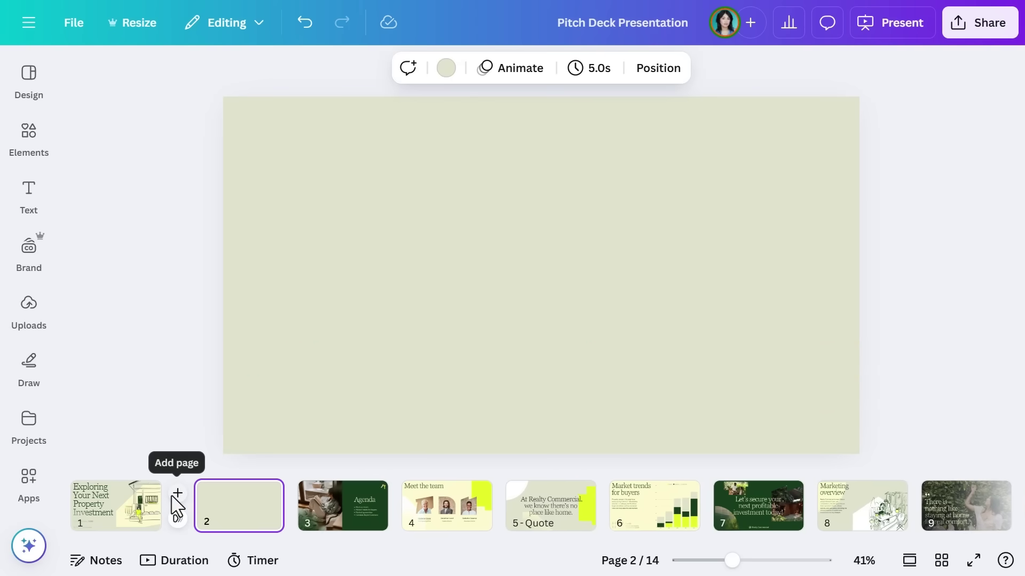
right_click(131, 504)
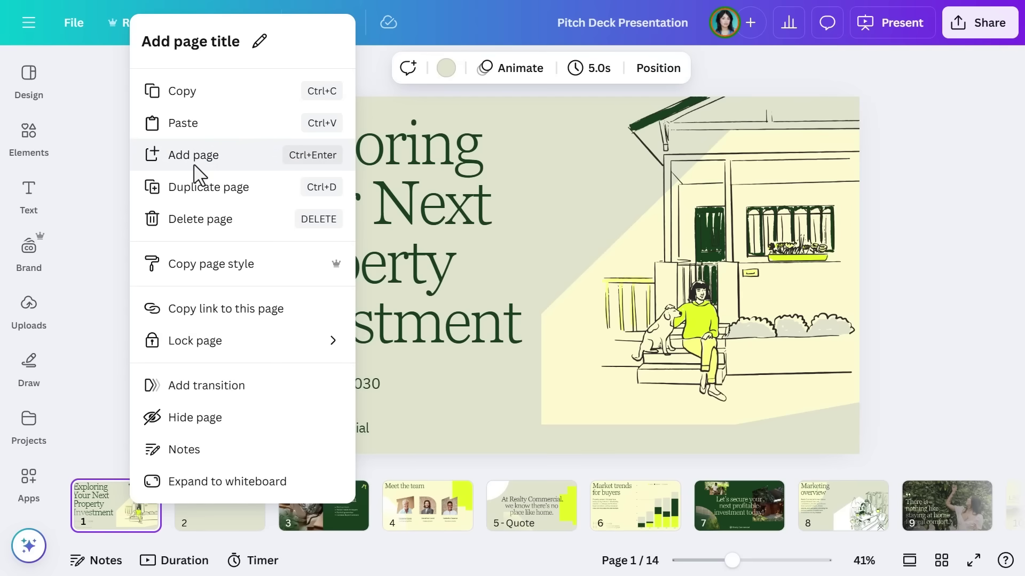
left_click(199, 188)
left_click(316, 222)
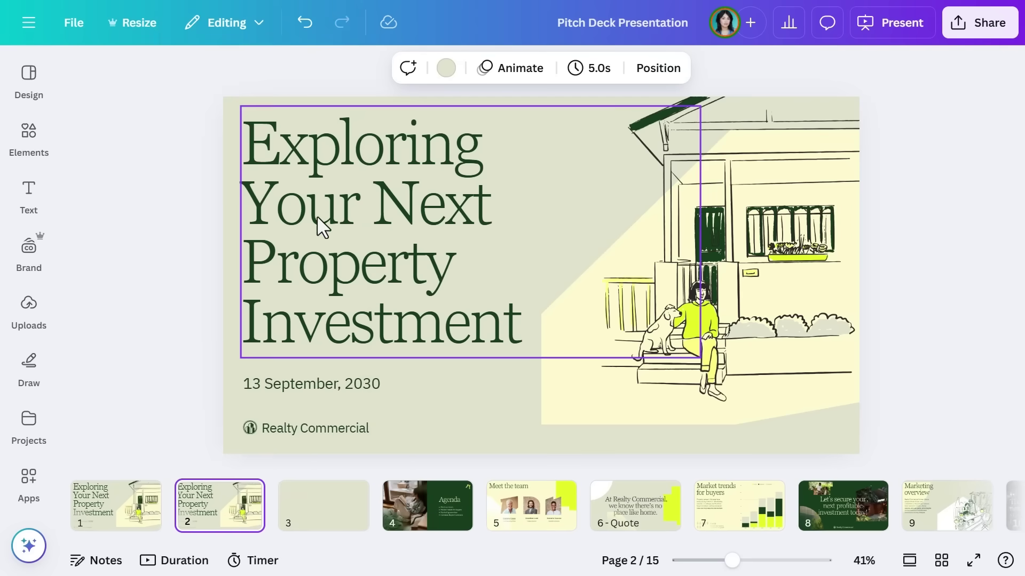
triple_click(316, 222)
type("Your Next Home Awaits: A Sma")
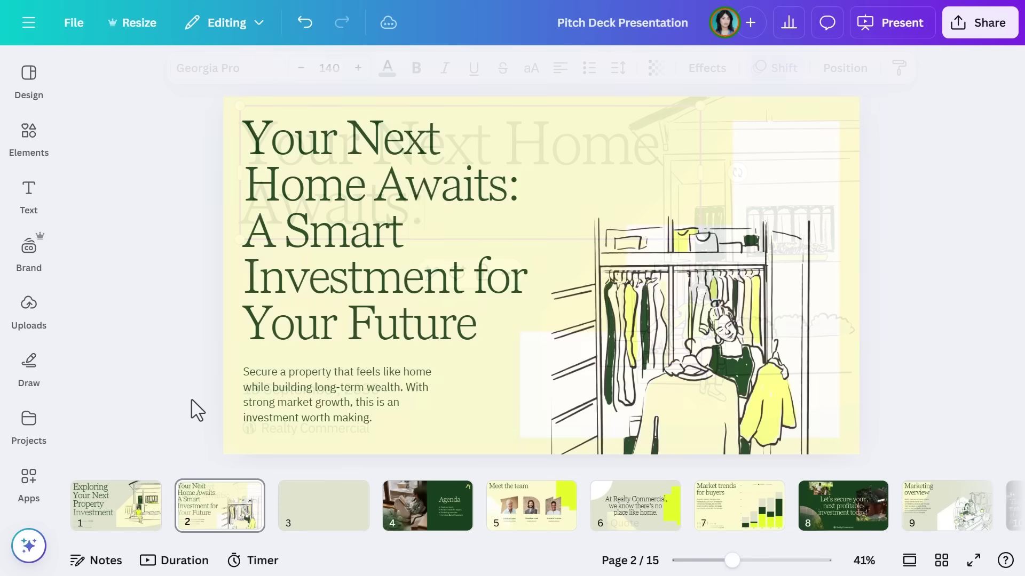
Move slide 11 to position 7 and delete the blank slide 3.
scroll(409, 495, "down", 4)
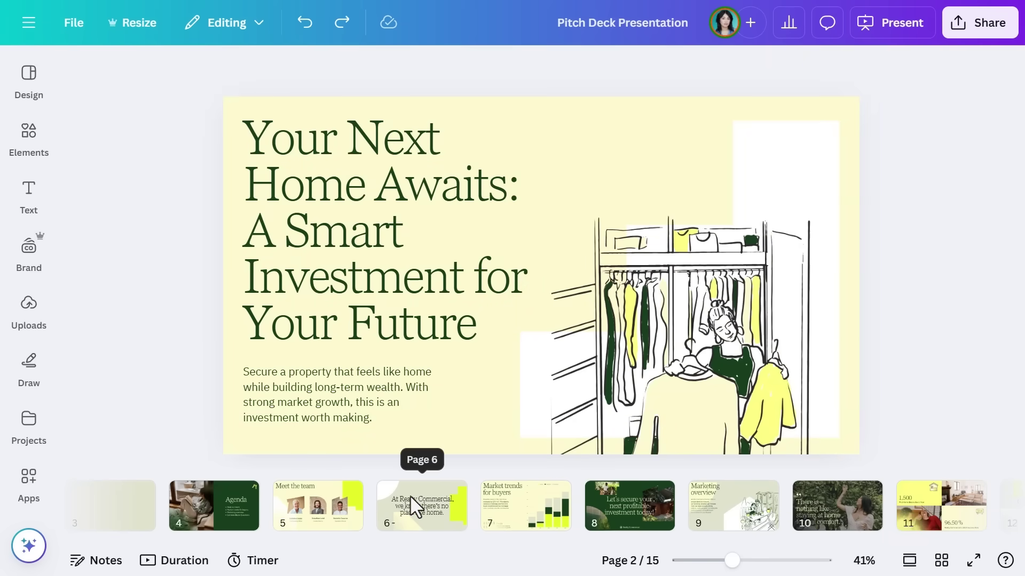
left_click_drag(915, 508, 475, 510)
scroll(475, 510, "up", 4)
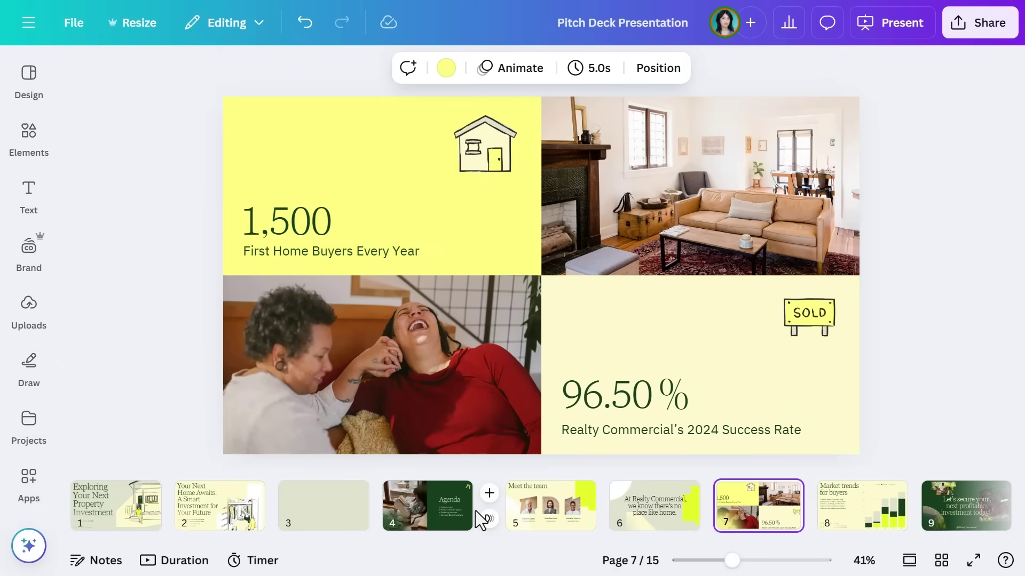
left_click(346, 493)
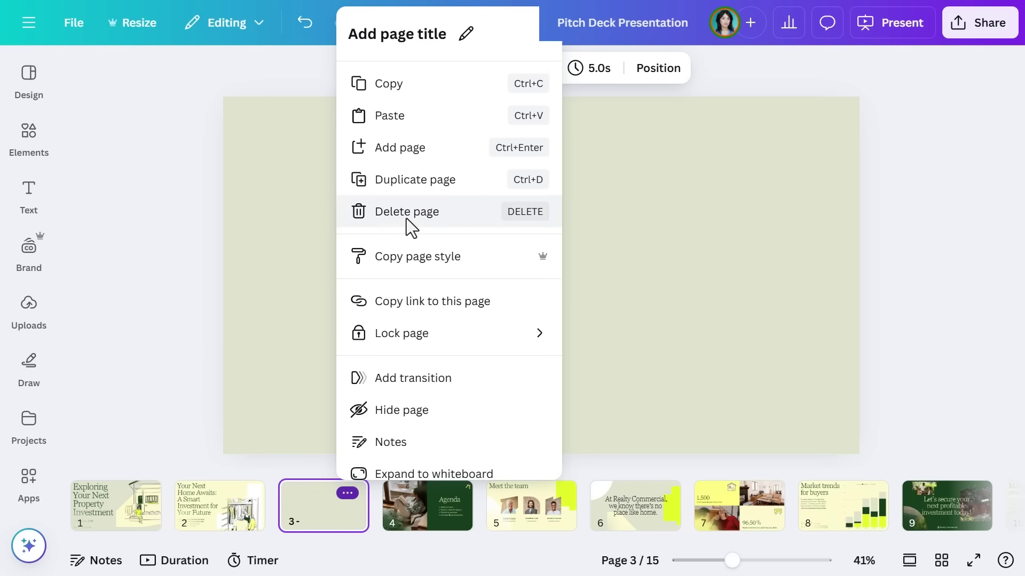
key("Delete")
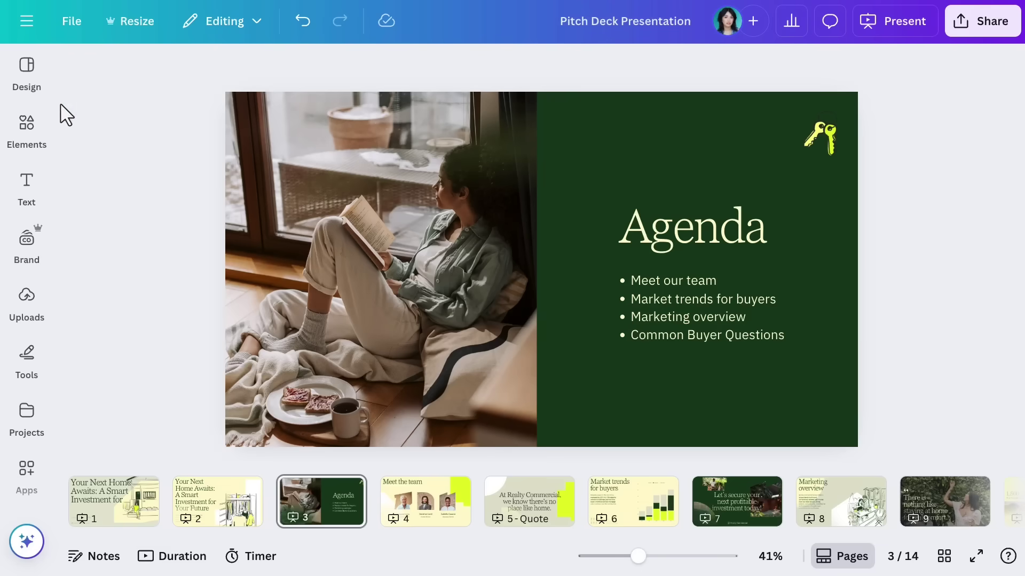
Apply the Agenda layout with text on the left and a curved photo on the right.
left_click(30, 83)
scroll(247, 233, "down", 4)
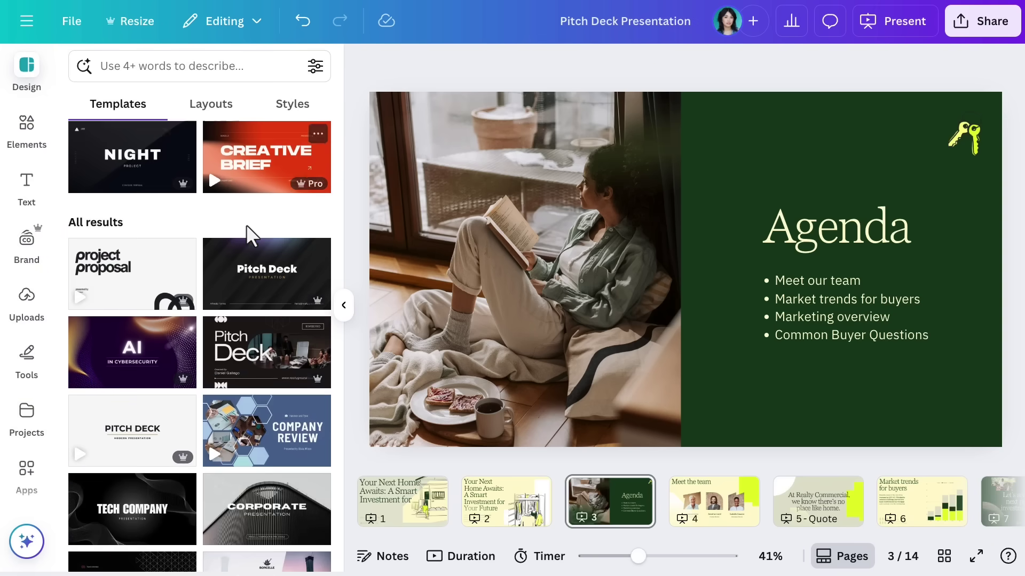
scroll(245, 225, "down", 8)
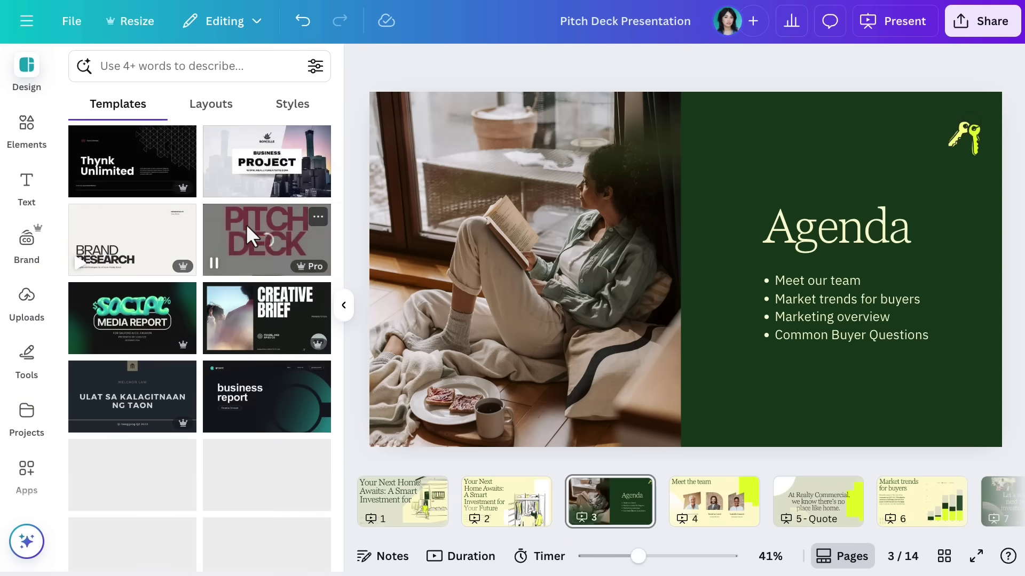
scroll(245, 224, "down", 6)
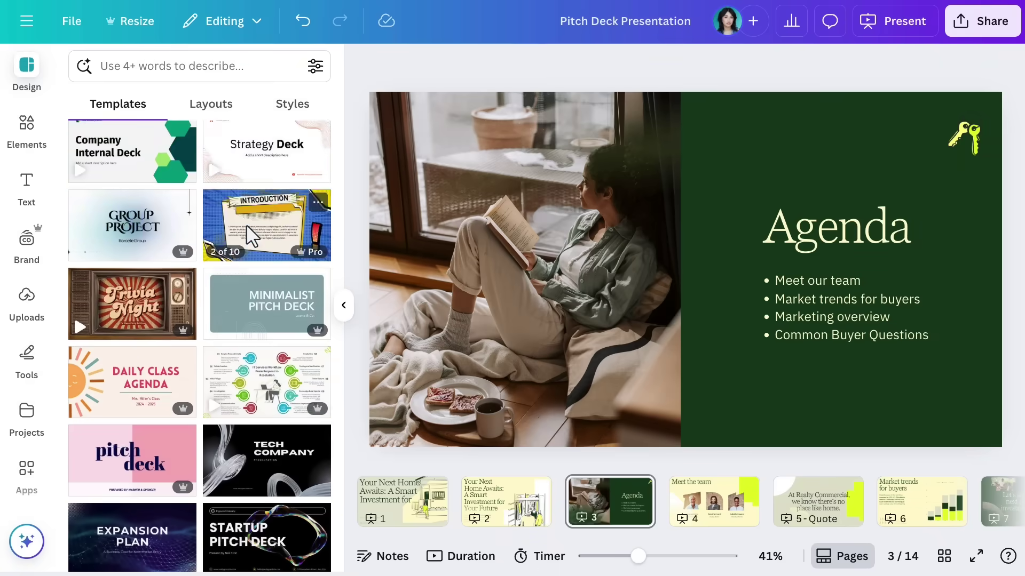
scroll(247, 227, "down", 5)
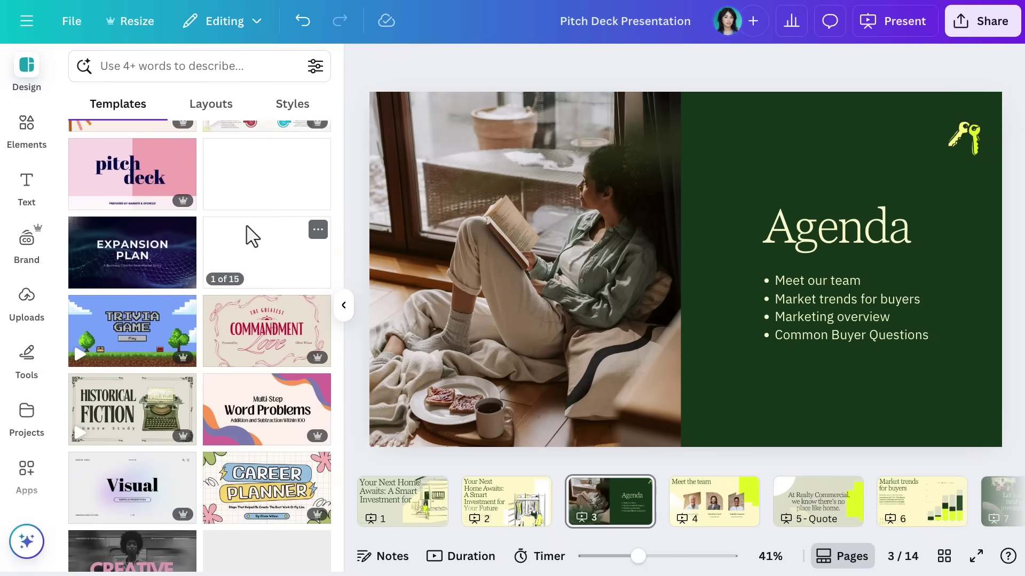
left_click(208, 105)
scroll(241, 288, "down", 2)
scroll(241, 286, "up", 5)
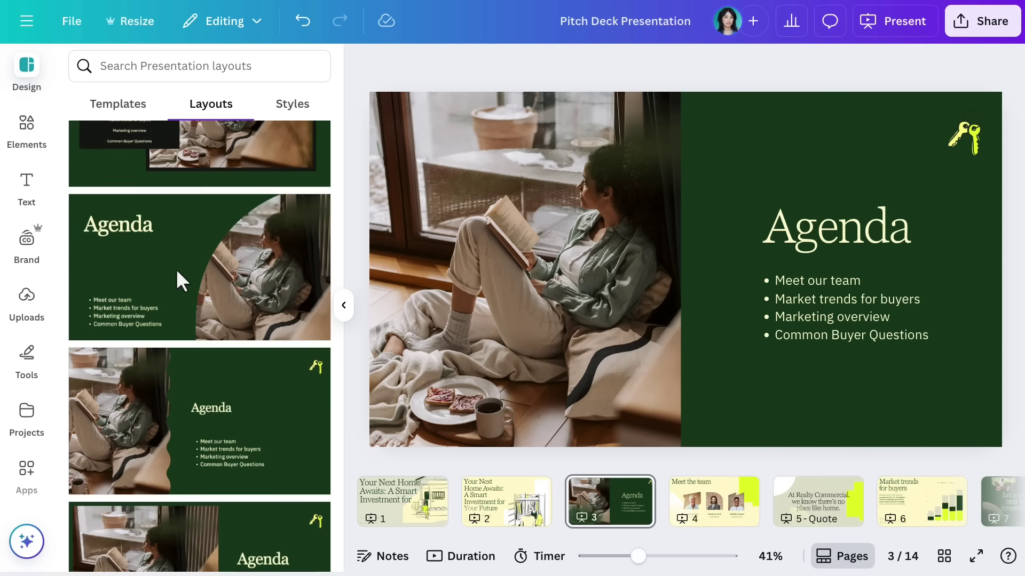
left_click(176, 269)
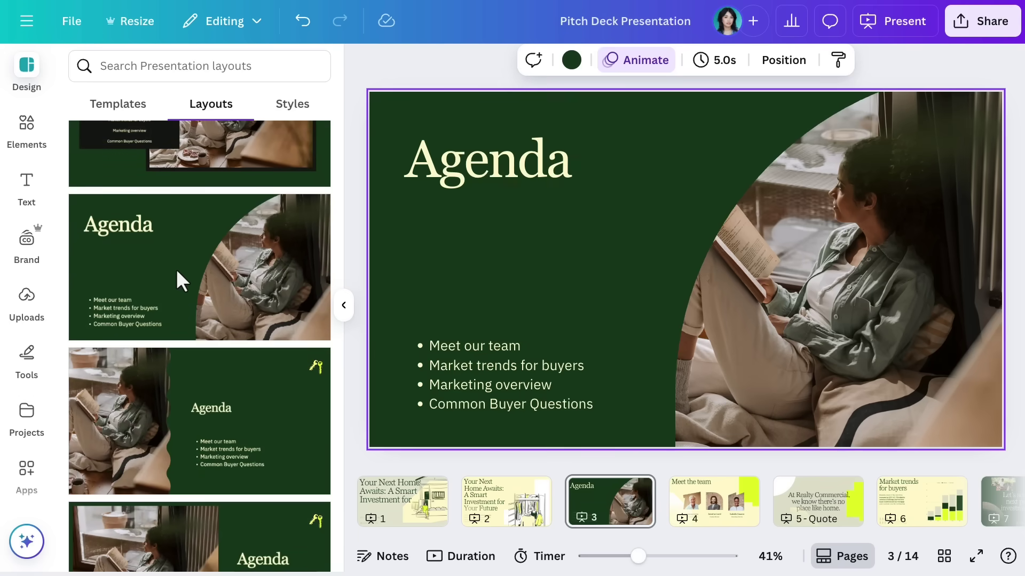
Browse all font and colour combinations in Styles.
left_click(291, 105)
scroll(267, 414, "down", 2)
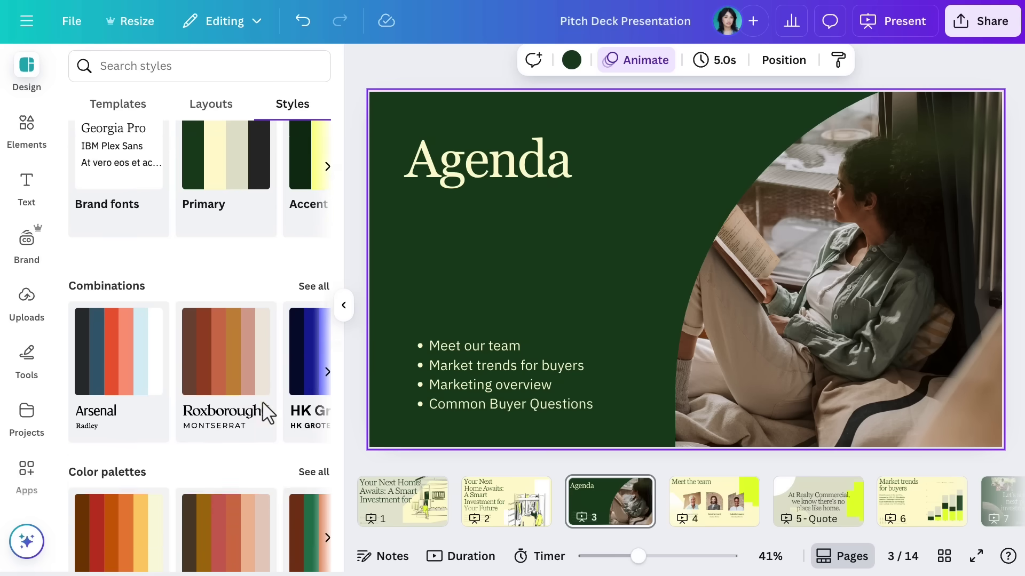
left_click(319, 236)
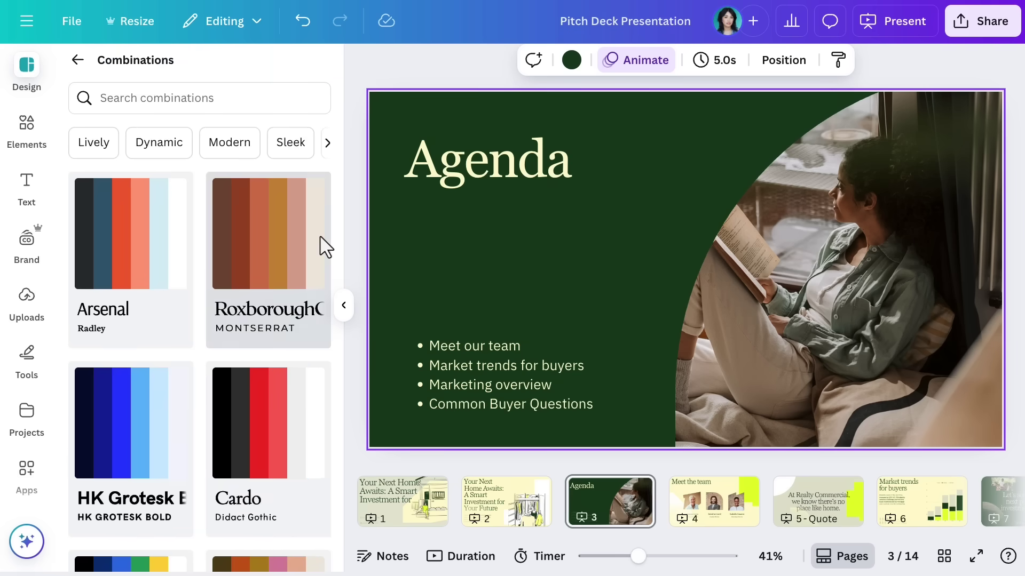
scroll(325, 247, "down", 20)
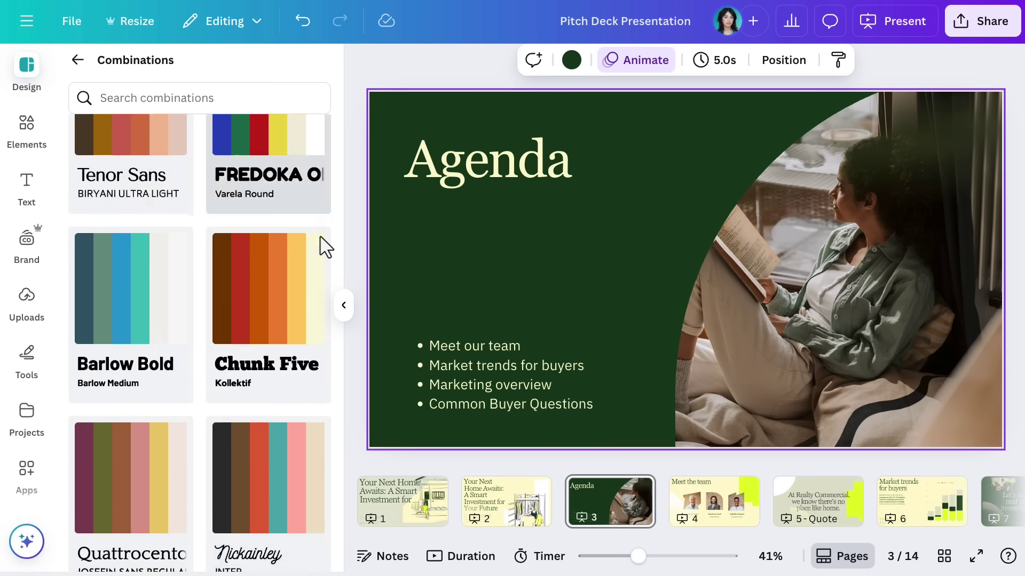
left_click(77, 60)
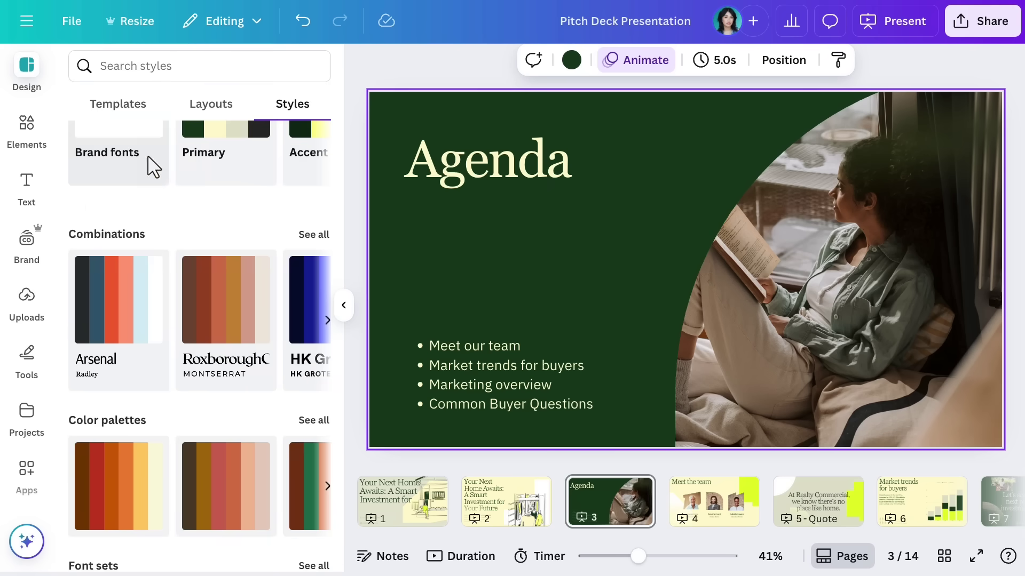
scroll(196, 216, "up", 3)
Recolour the Agenda slide with the Primary and Accent brand palettes and apply the brand fonts.
left_click(233, 230)
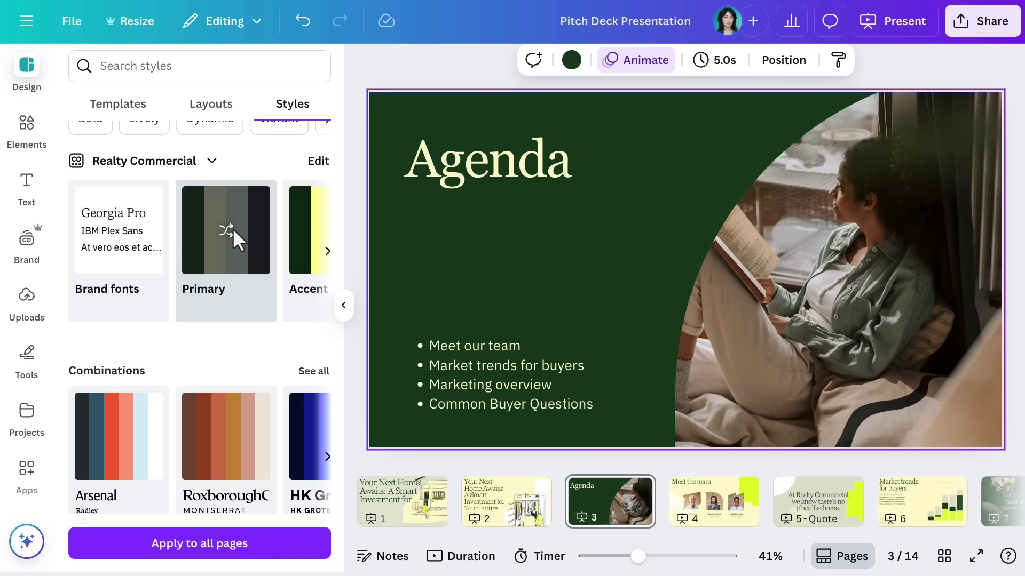
left_click(234, 229)
left_click(328, 251)
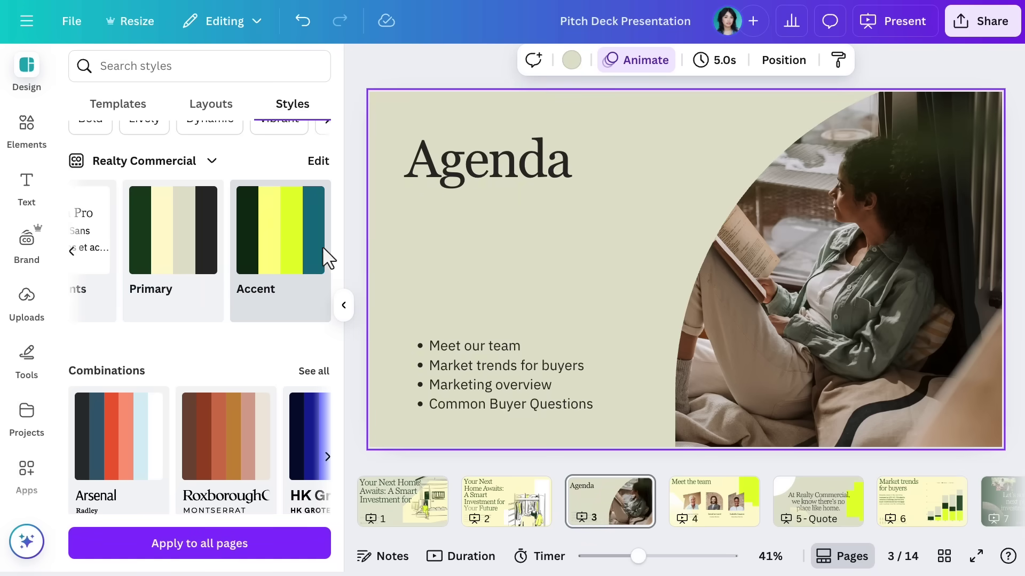
left_click(278, 231)
left_click(278, 230)
left_click(73, 251)
left_click(127, 238)
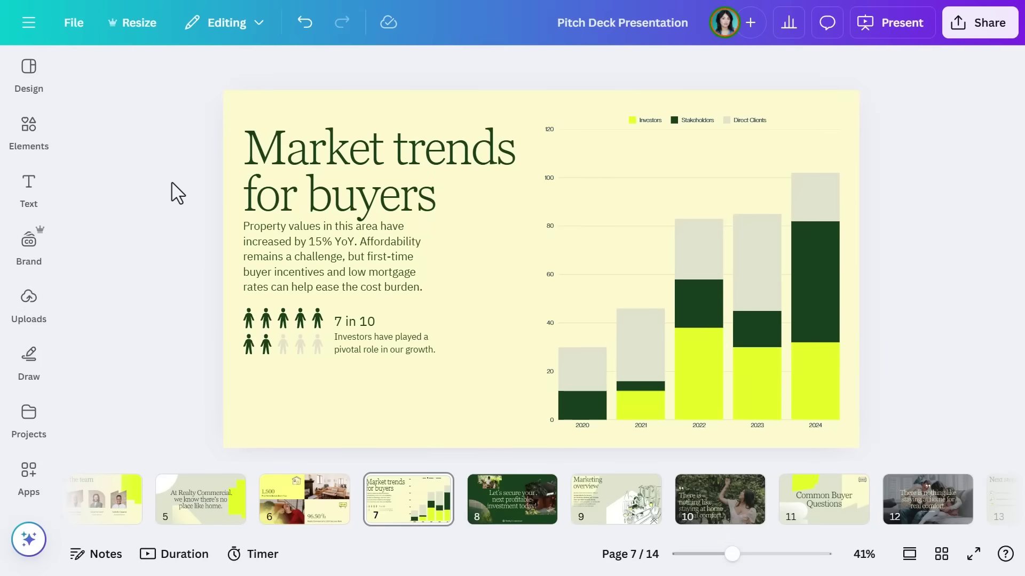
Add a 3x3 grid of guides to the Market trends slide.
left_click(68, 22)
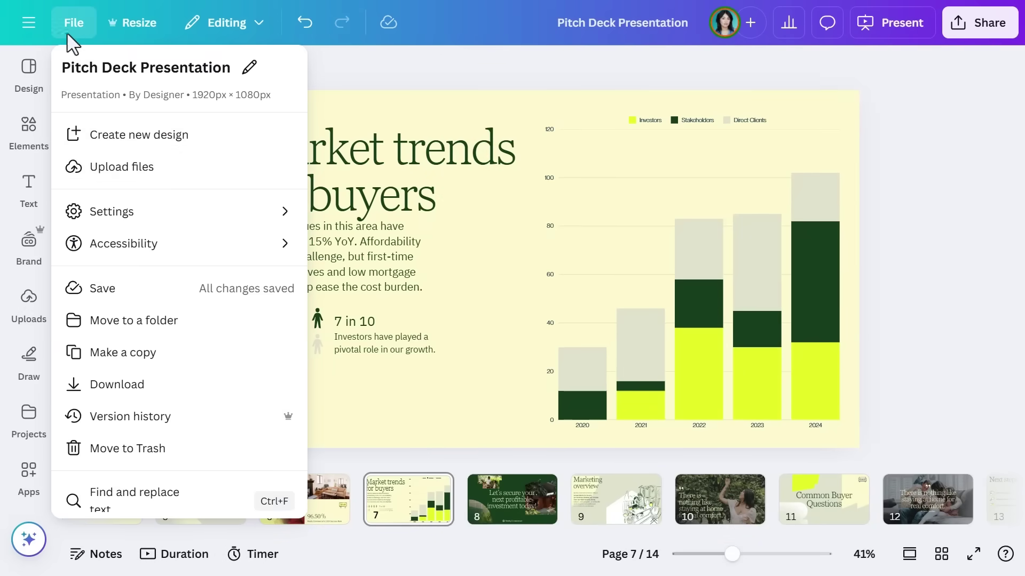
mouse_move(126, 203)
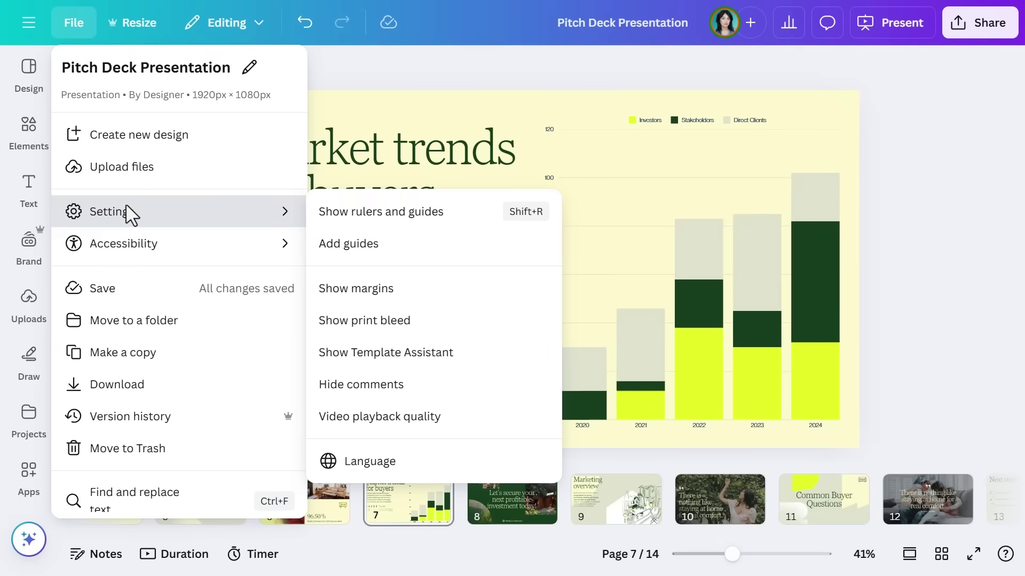
left_click(333, 256)
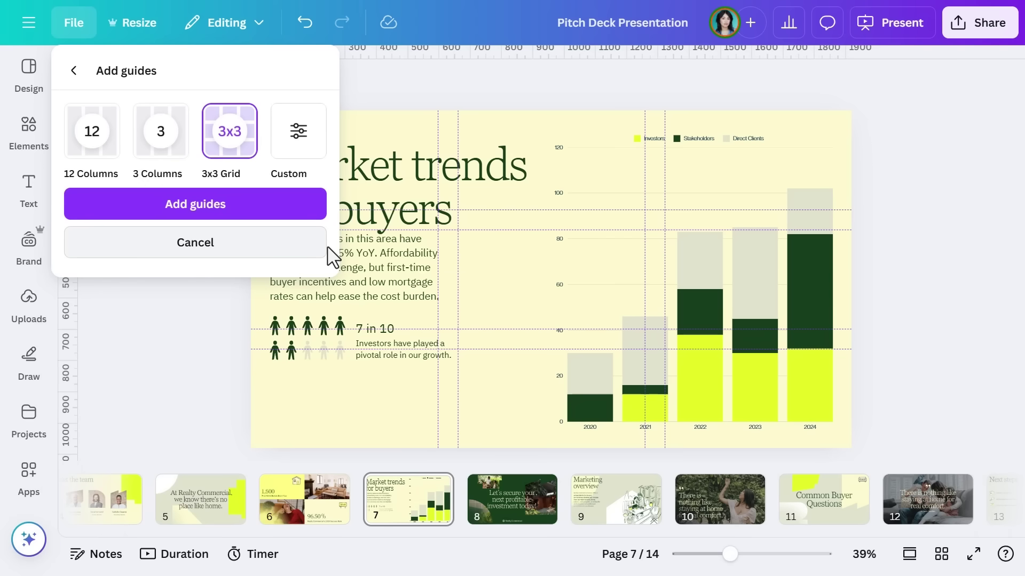
left_click(234, 213)
Move the '7 in 10' people graphic down to the bottom of the slide.
left_click(303, 205)
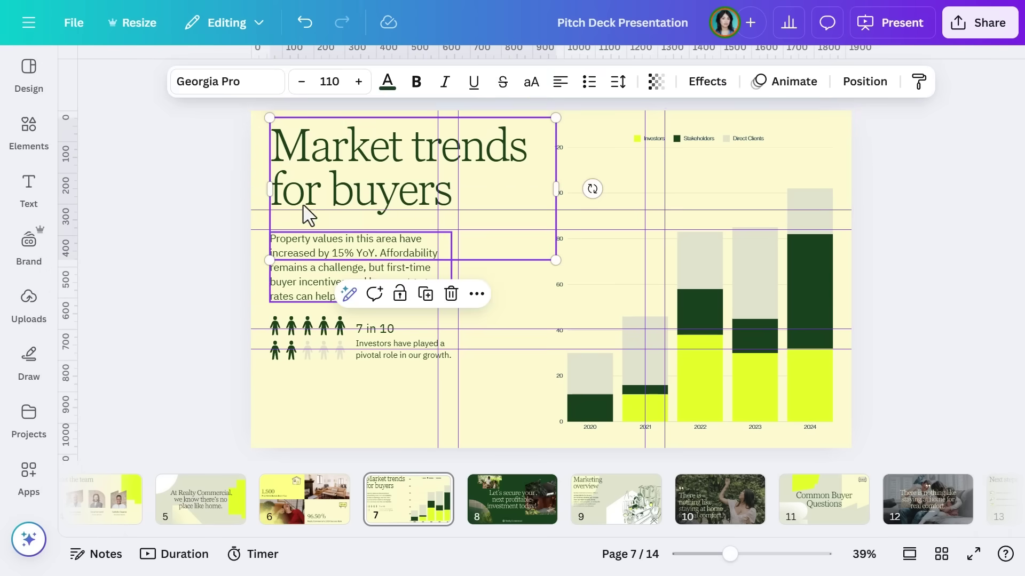
left_click_drag(377, 354, 367, 426)
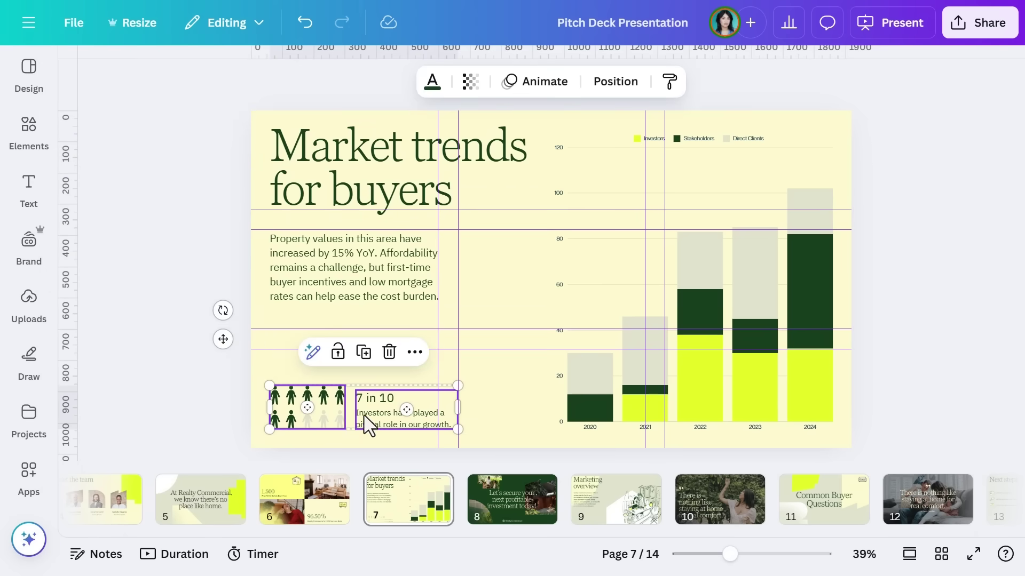
left_click(230, 394)
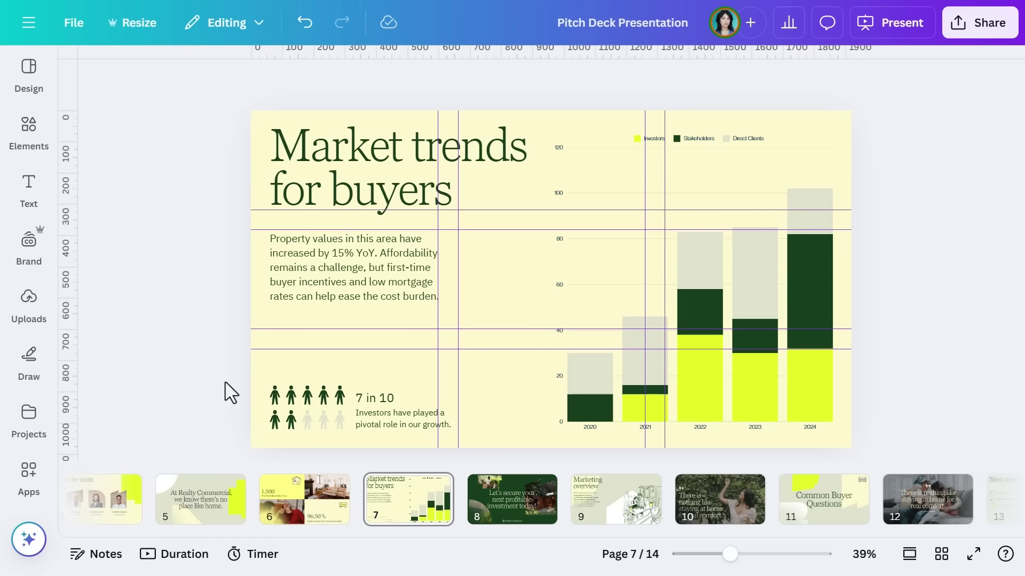
Apply a 0.5-second left Slide transition between all pages of the deck.
right_click(399, 508)
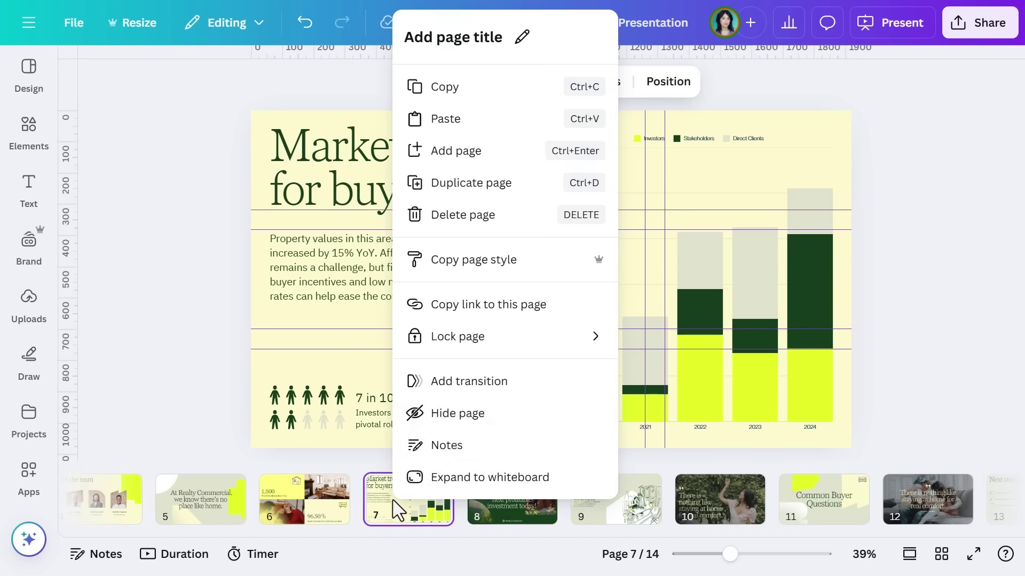
left_click(435, 384)
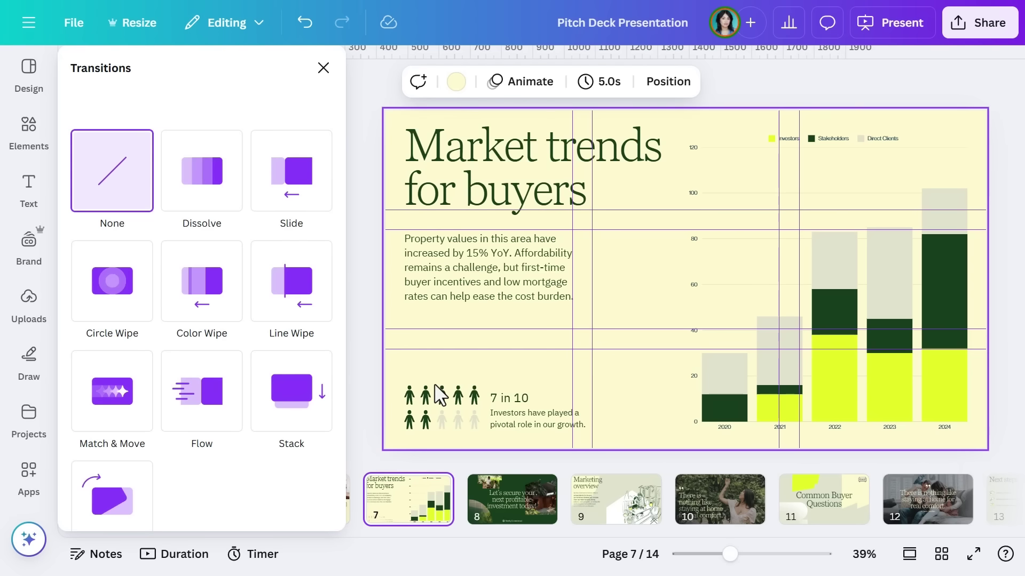
left_click(304, 193)
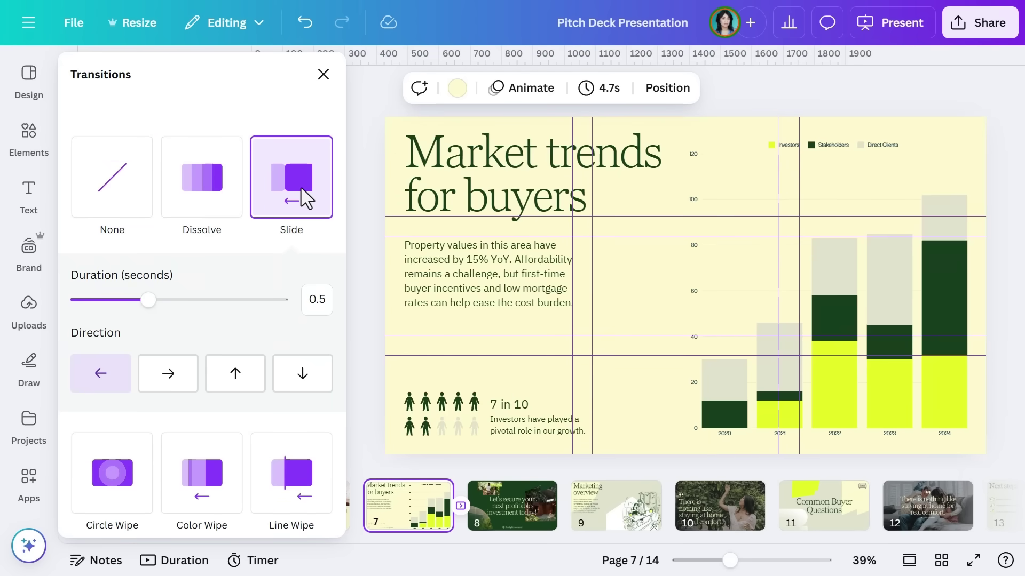
scroll(300, 187, "down", 5)
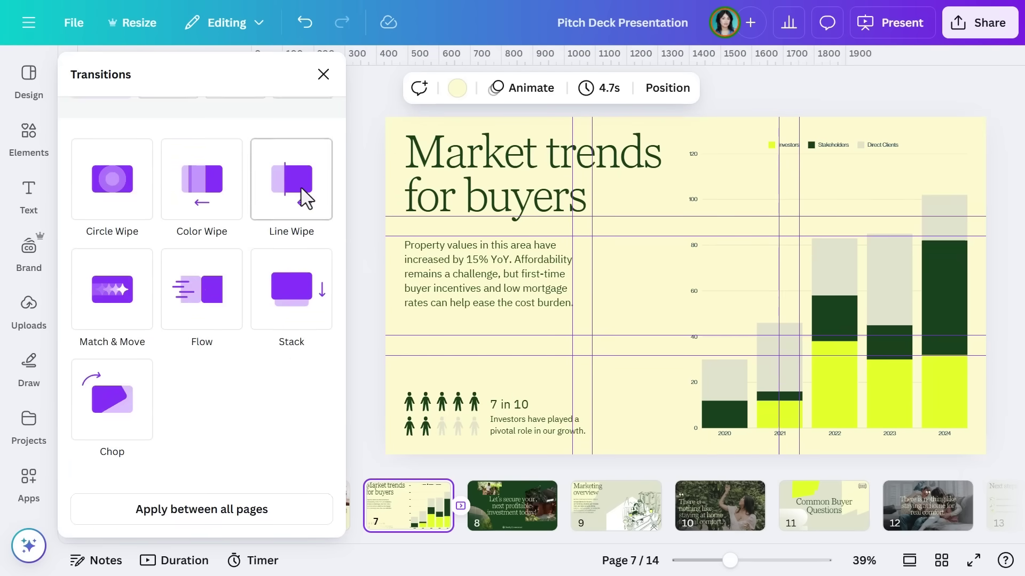
left_click(192, 512)
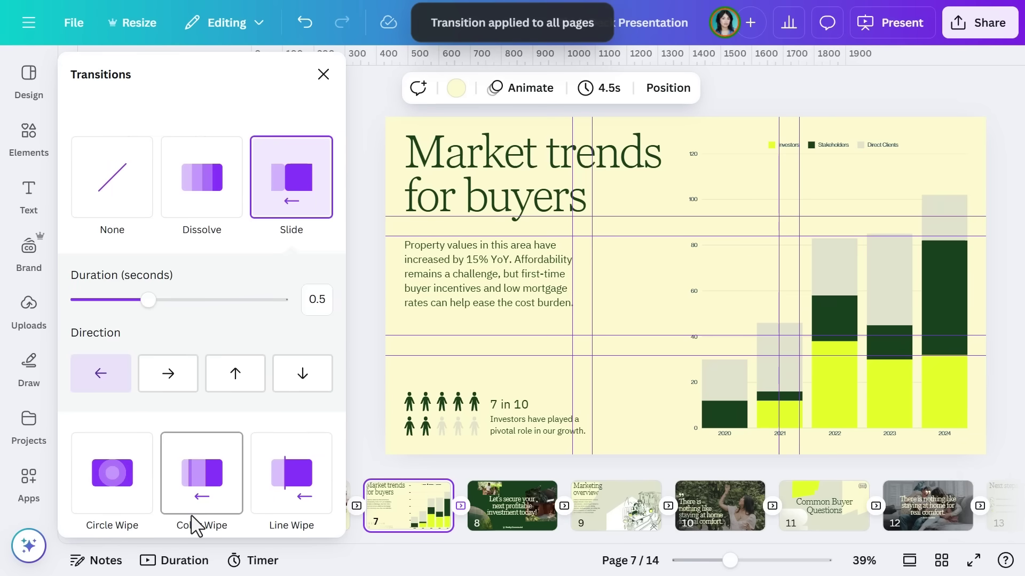
left_click(323, 75)
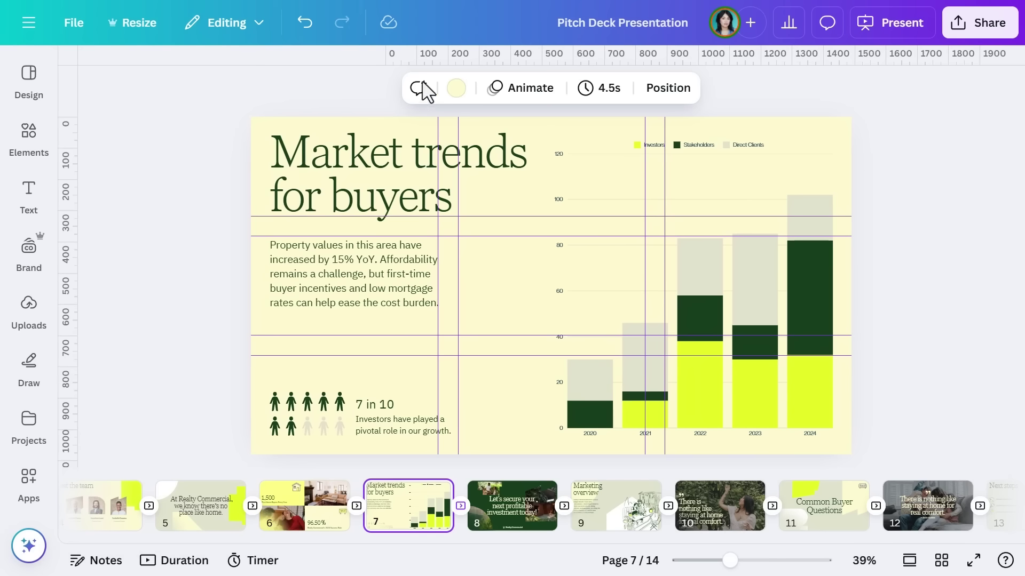
Apply the Corporate page animation to all 14 pages of the pitch deck.
left_click(528, 90)
left_click(205, 384)
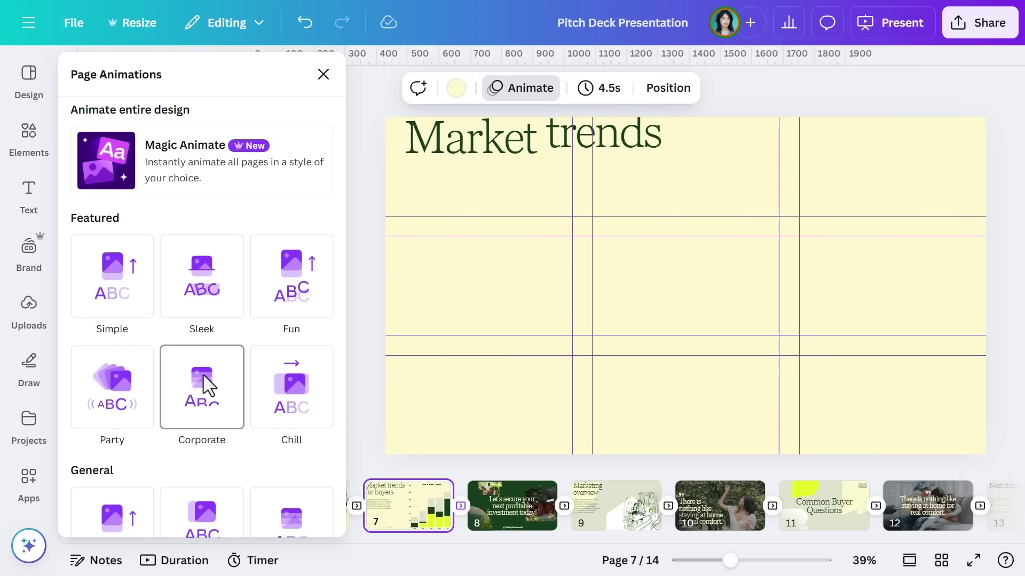
left_click(204, 375)
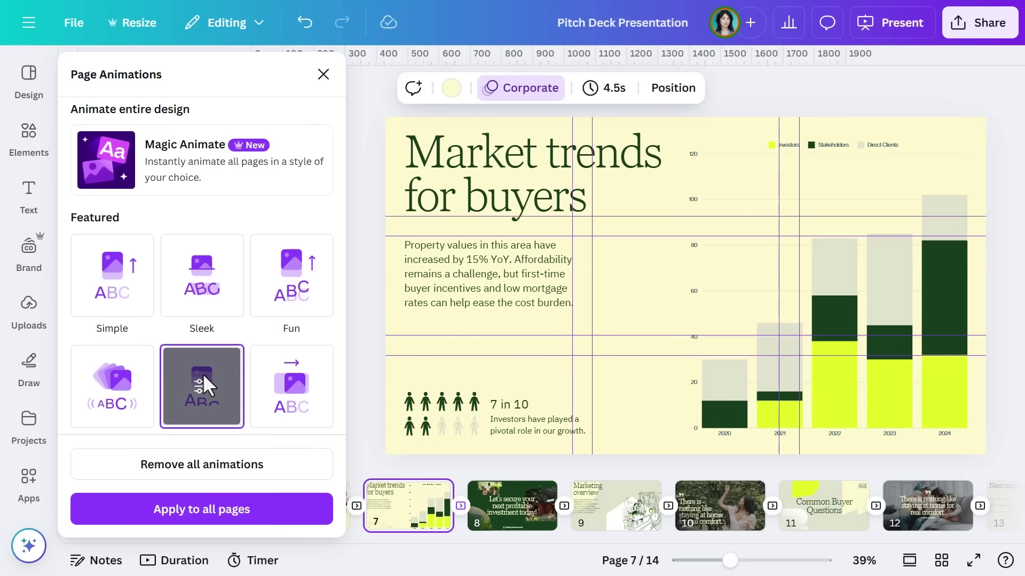
left_click(194, 499)
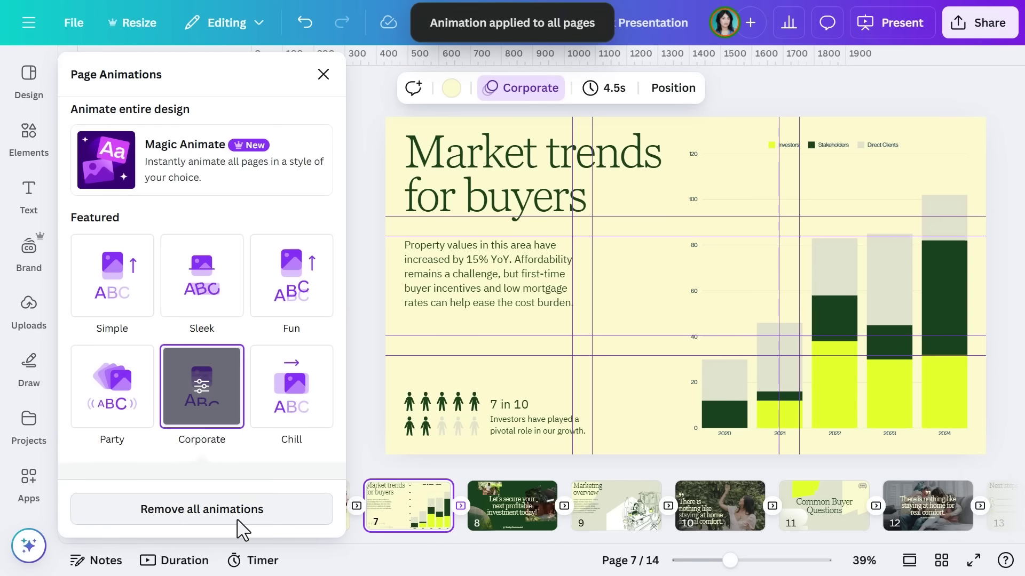